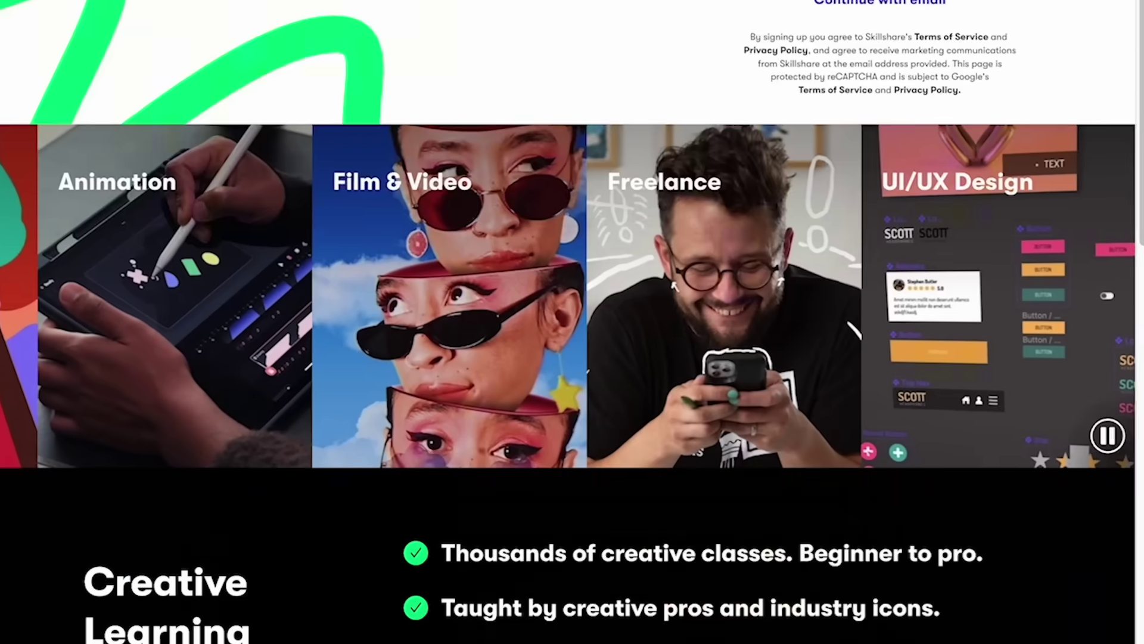
Scroll the Skillshare home page and open the Find Your Style class.
scroll(572, 322, down, 15)
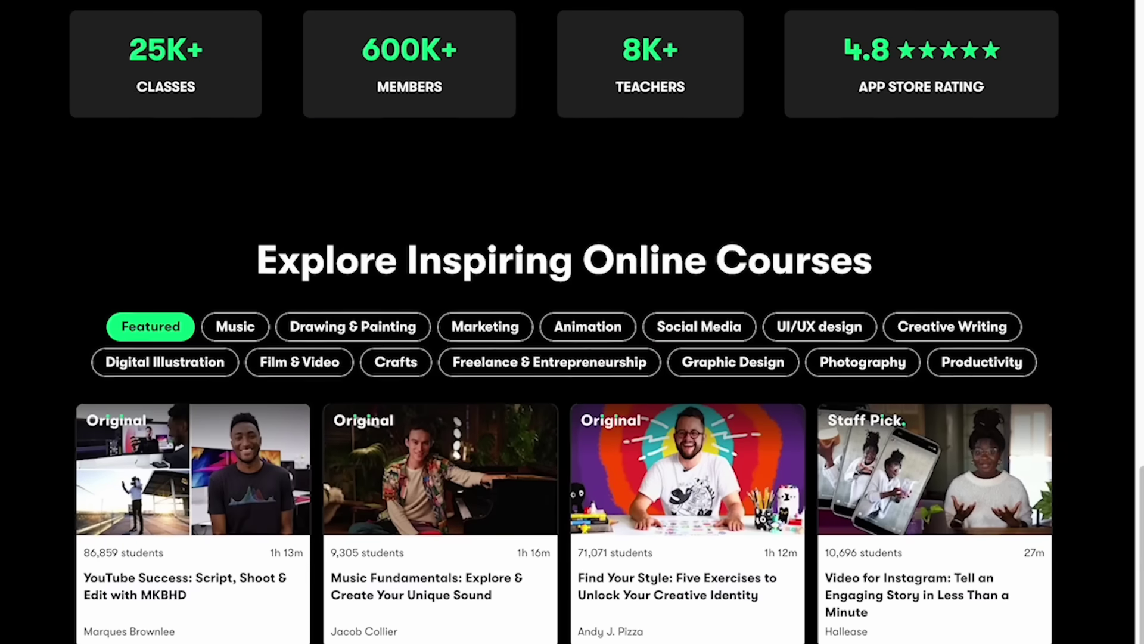
scroll(572, 321, down, 4)
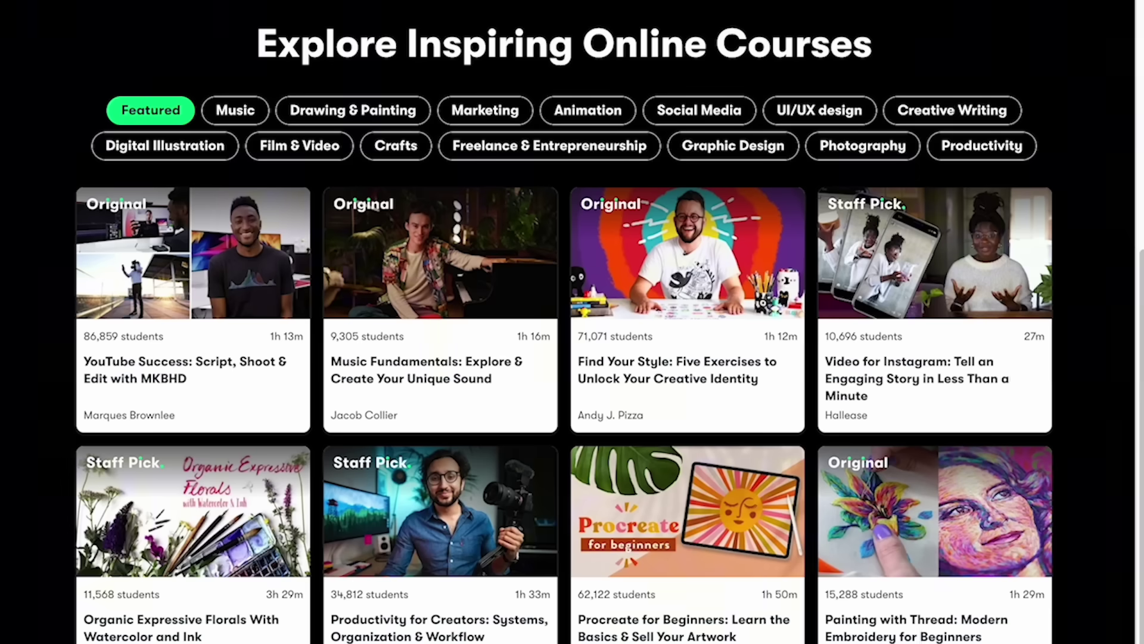
click(689, 254)
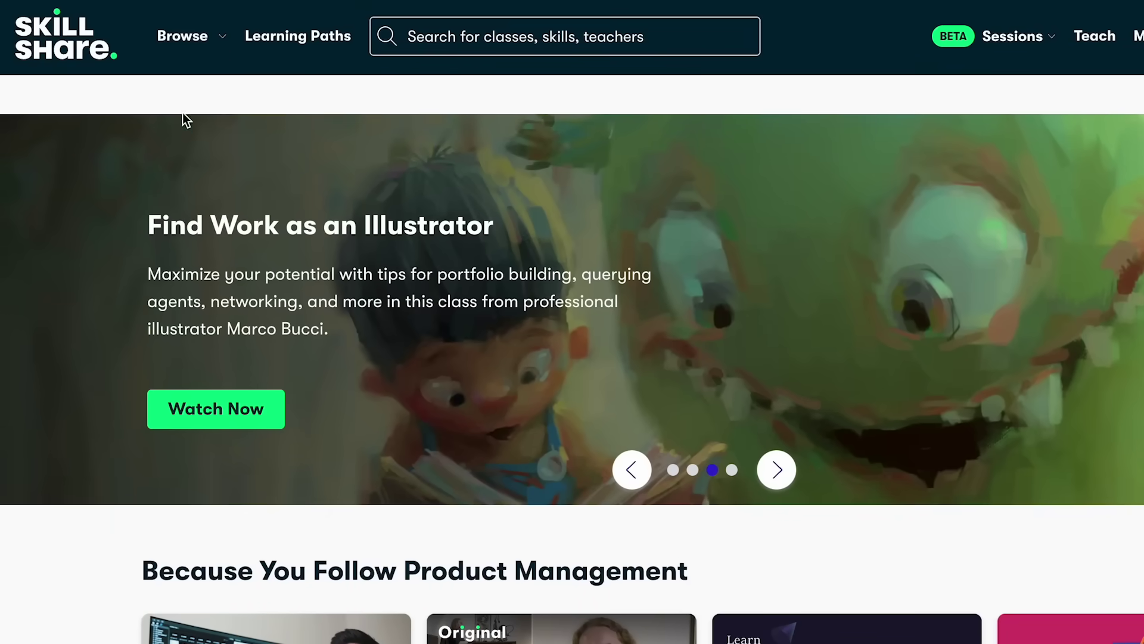
Browse the Photography category and scroll through its classes.
click(220, 53)
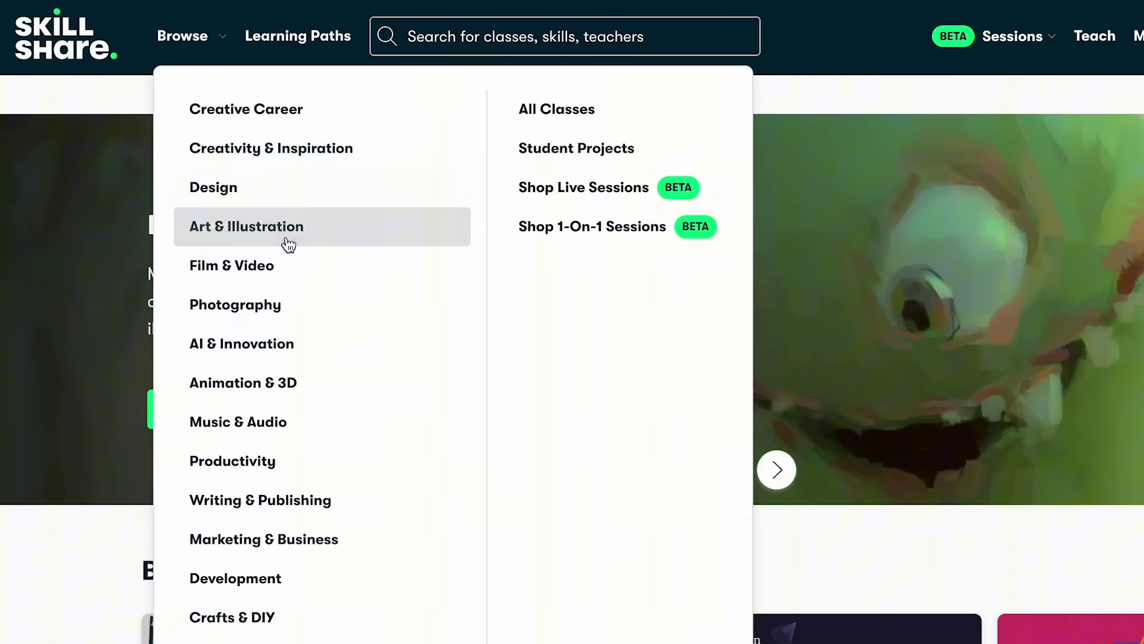
click(314, 312)
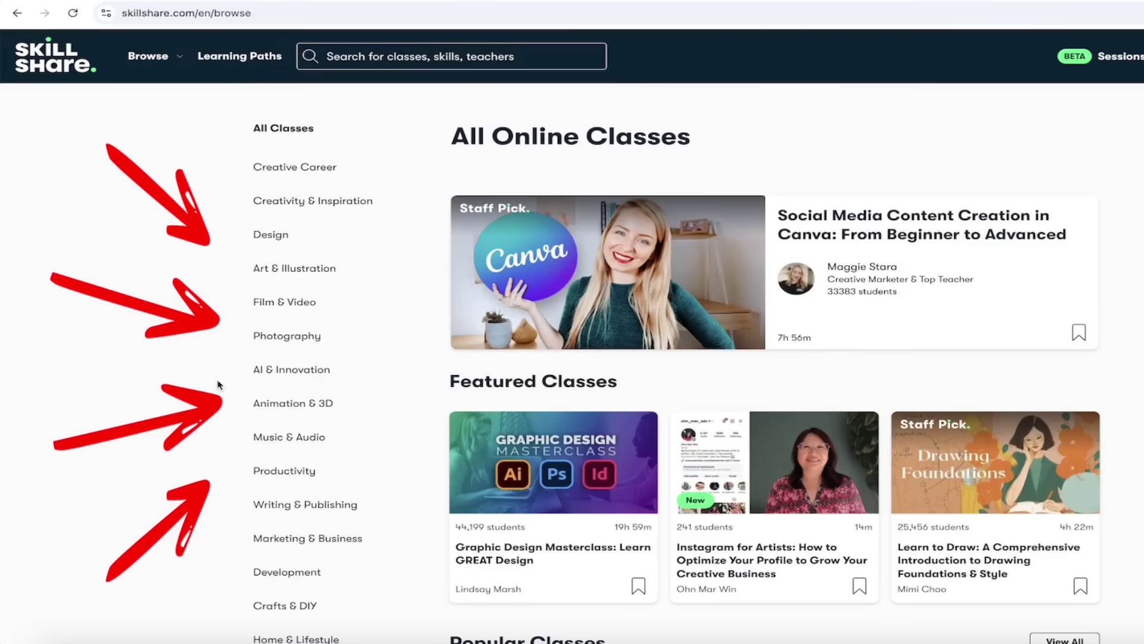
scroll(218, 384, down, 2)
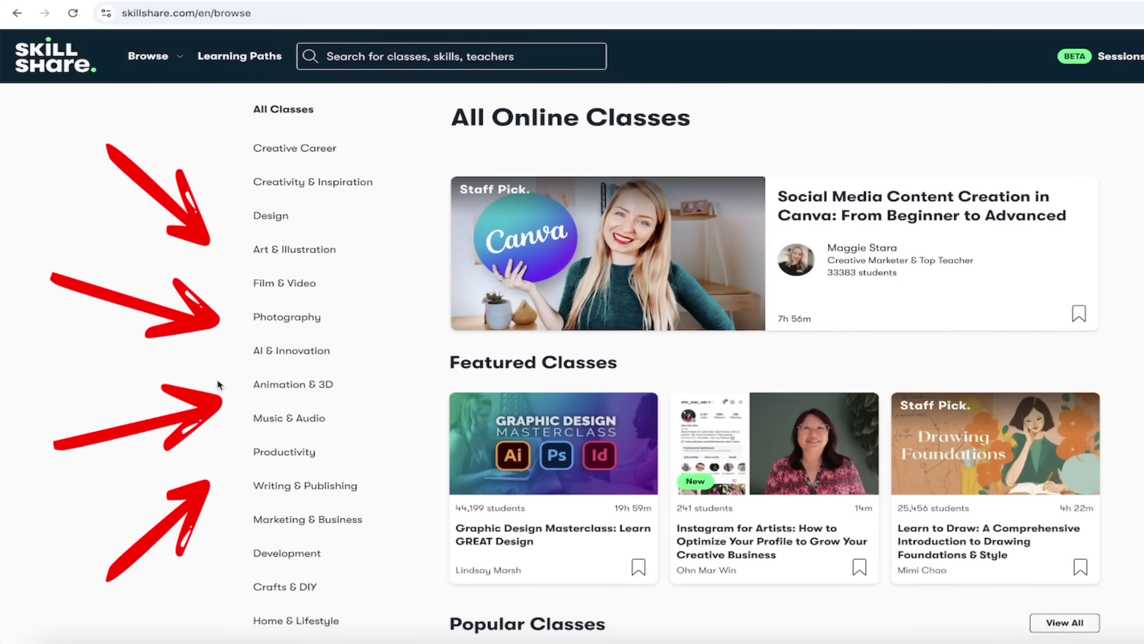
scroll(218, 385, down, 3)
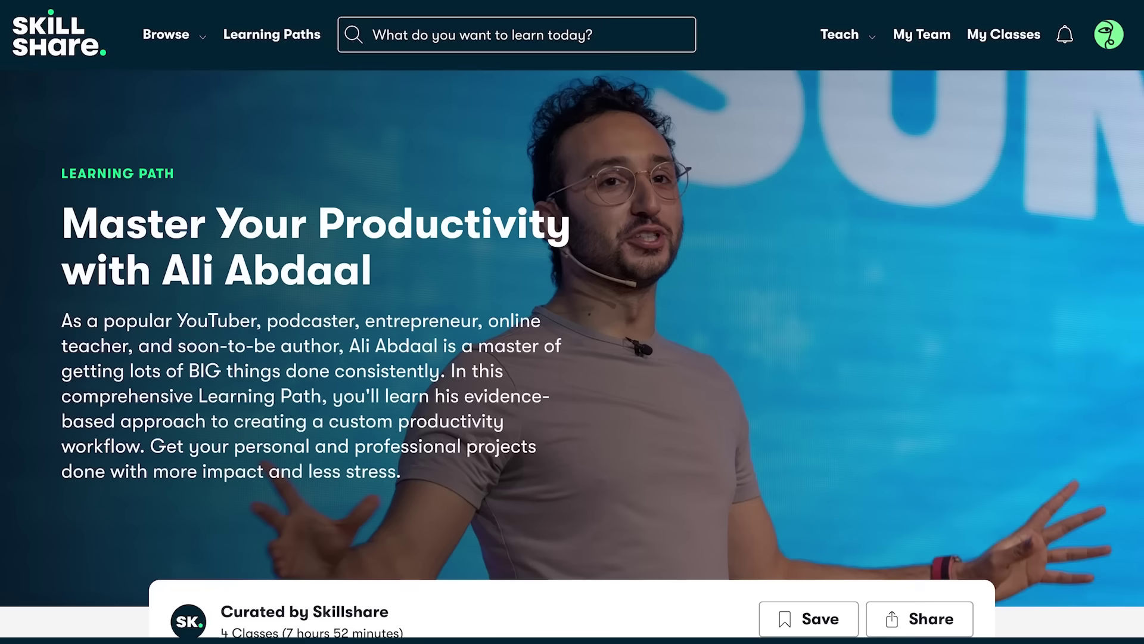
scroll(572, 322, down, 3)
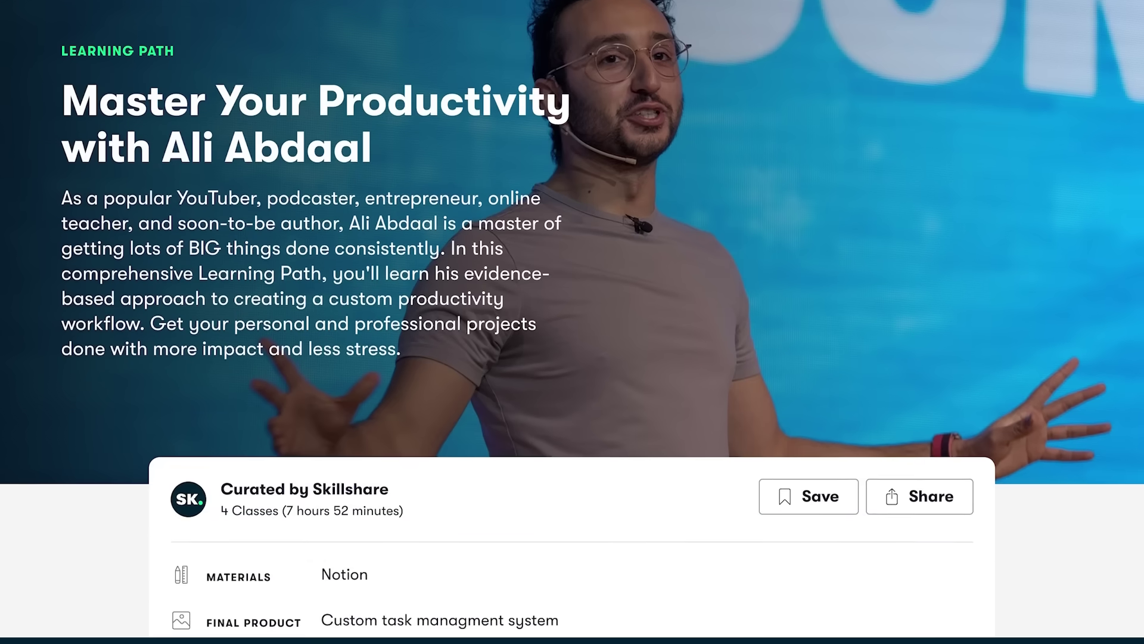
scroll(572, 322, down, 10)
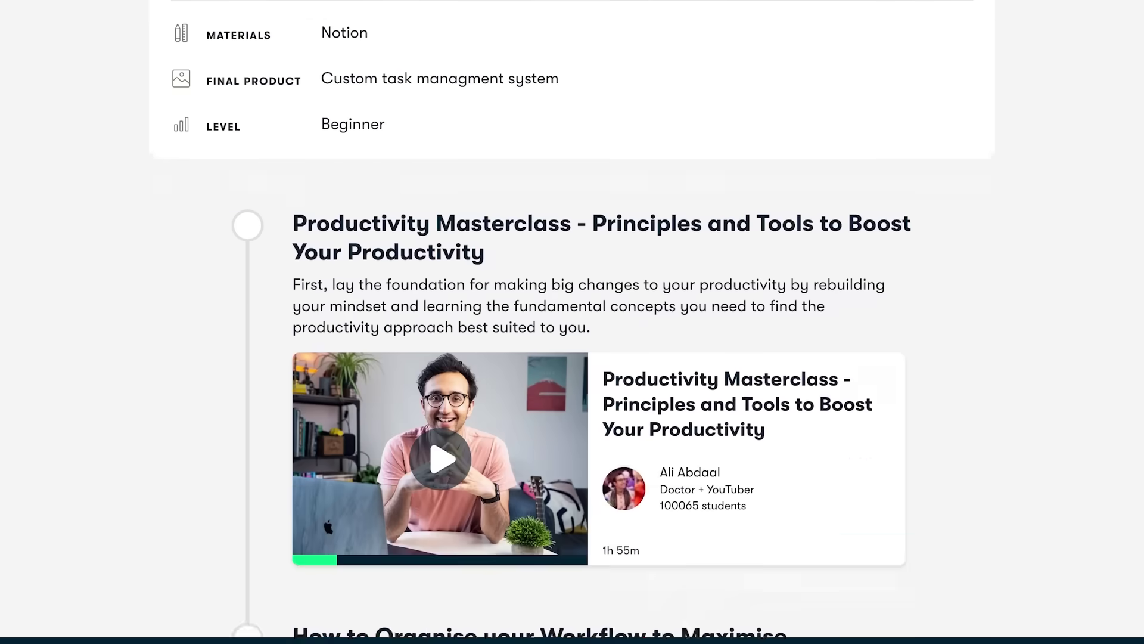
scroll(572, 322, down, 13)
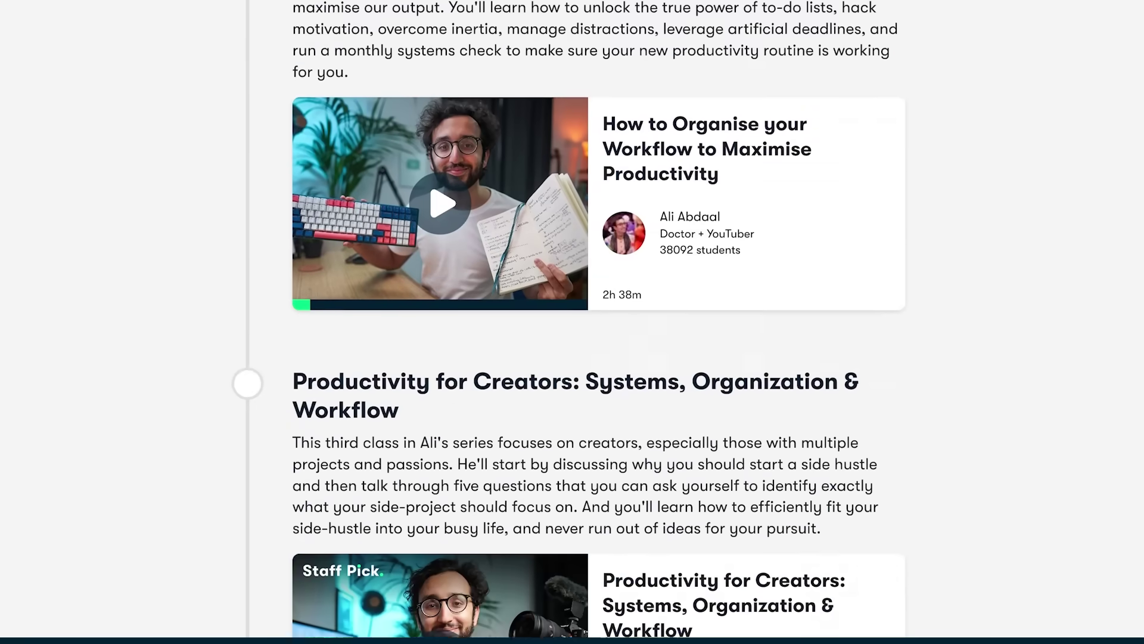
scroll(572, 322, down, 11)
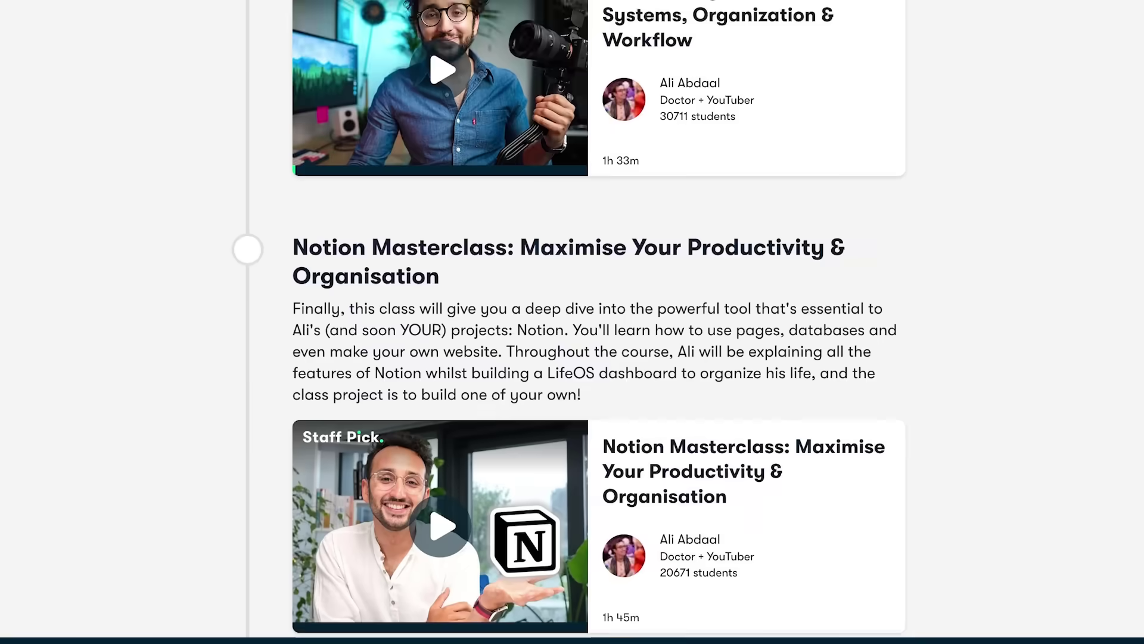
scroll(573, 321, down, 4)
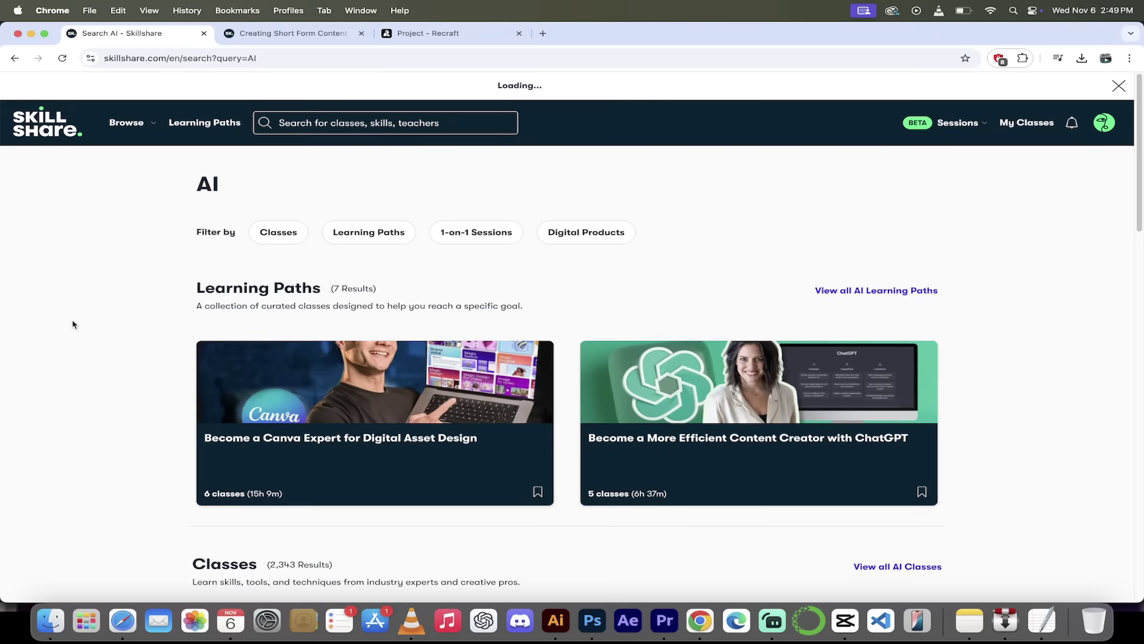
Scroll through the AI search results for learning paths and classes.
scroll(73, 324, down, 2)
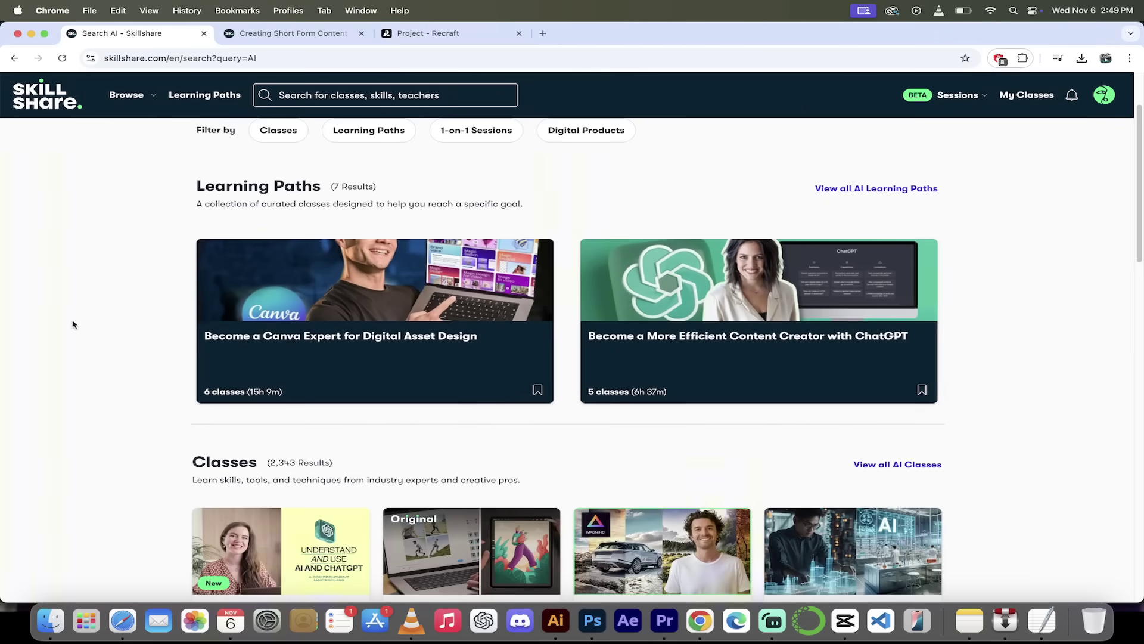
scroll(135, 357, down, 2)
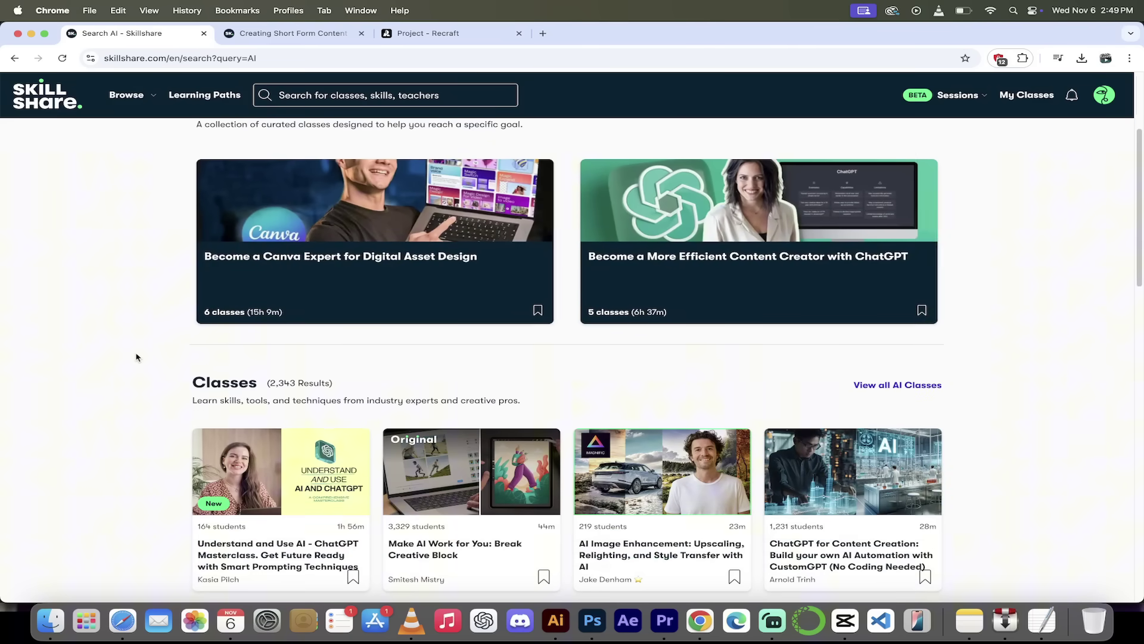
scroll(136, 357, down, 3)
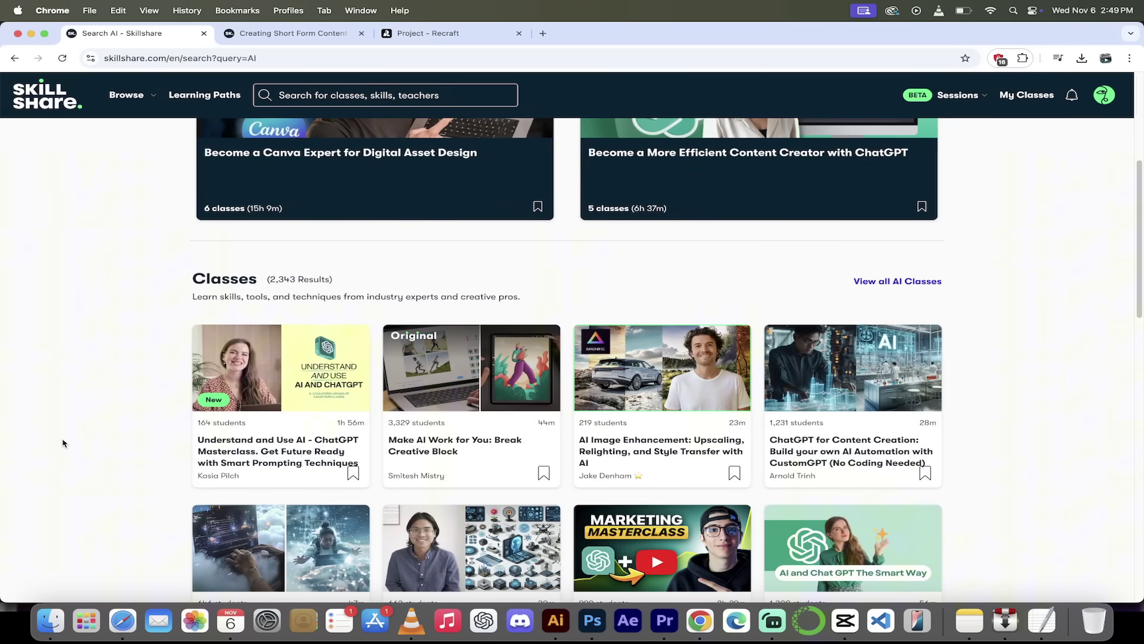
scroll(62, 442, down, 4)
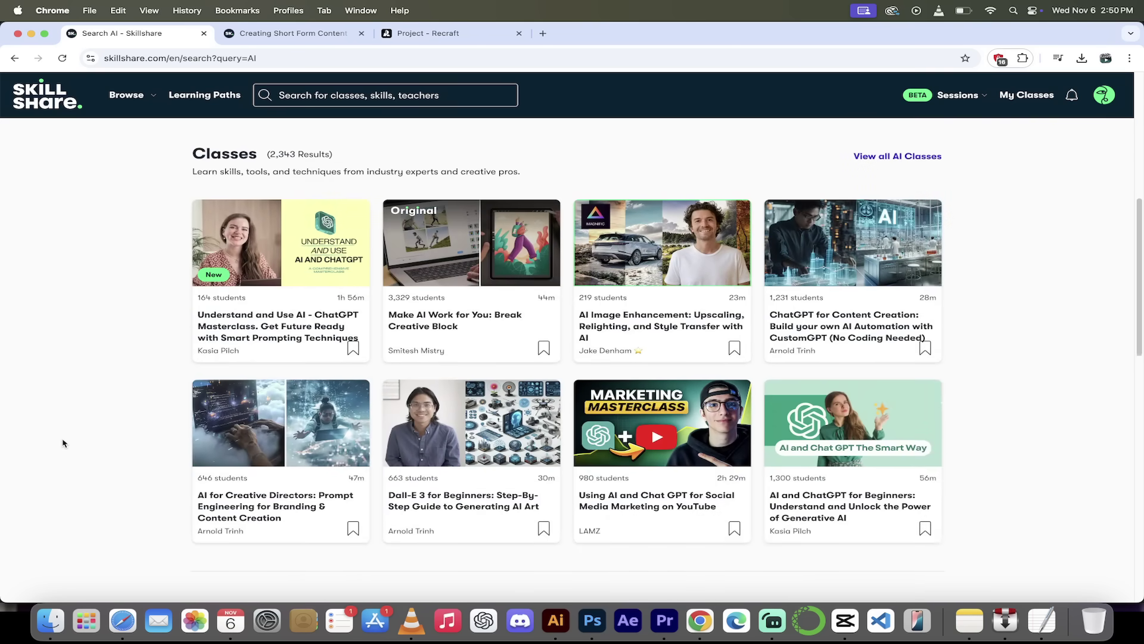
scroll(62, 442, up, 10)
Go to the AI & Innovation category and scroll through its classes.
click(129, 123)
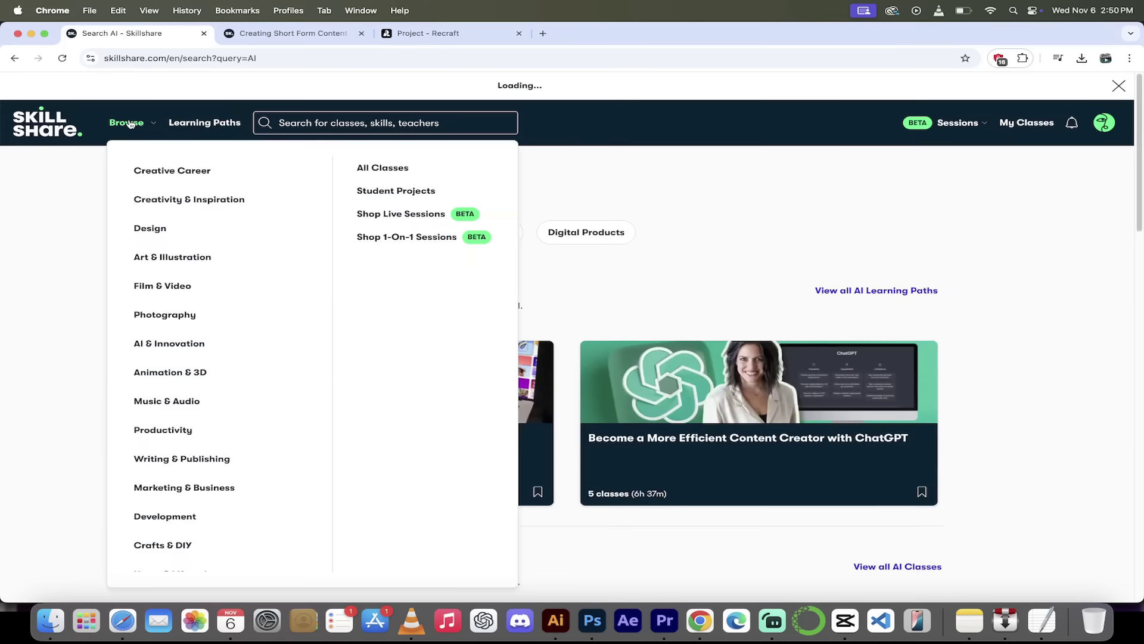
click(160, 344)
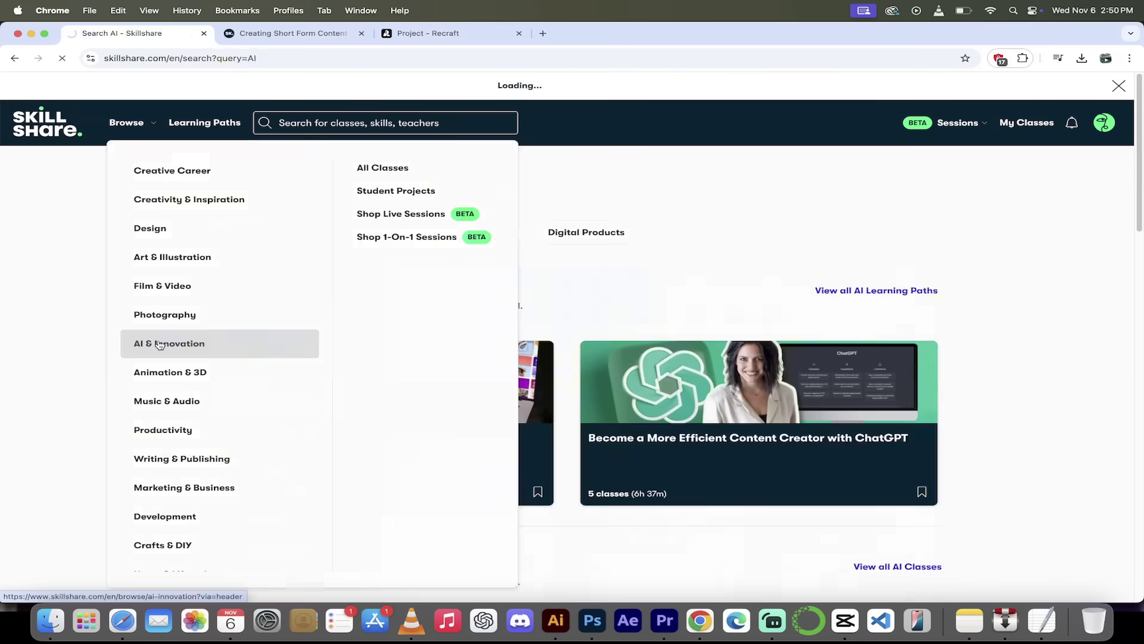
scroll(304, 393, down, 3)
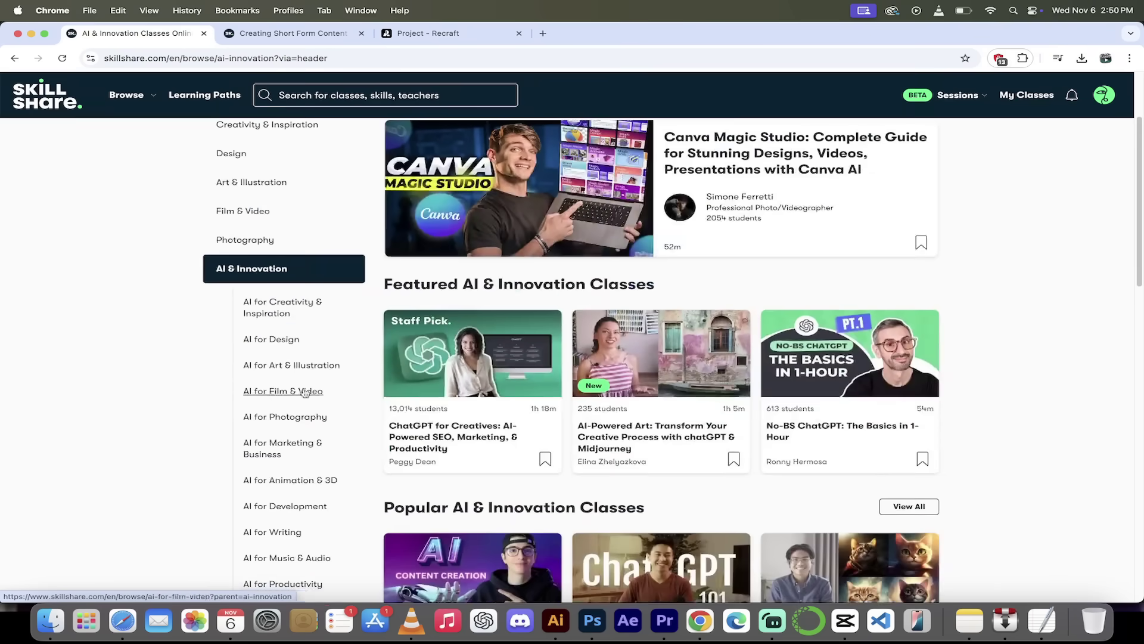
scroll(299, 310, down, 2)
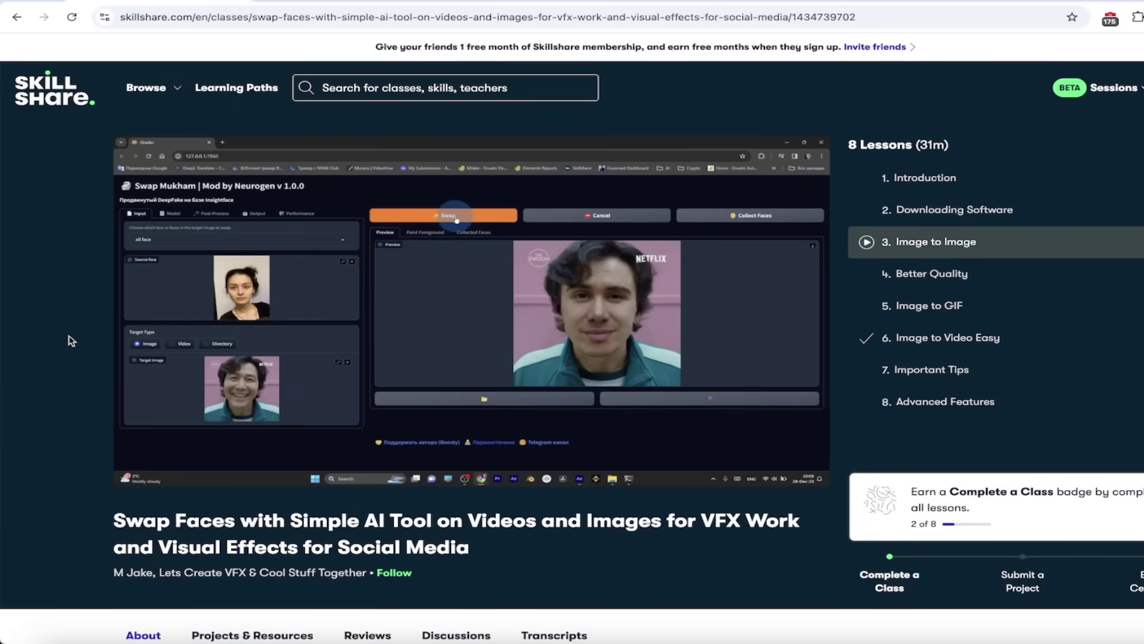
Resume the Image to Image lesson video of the face-swapping class.
mouse_move(145, 355)
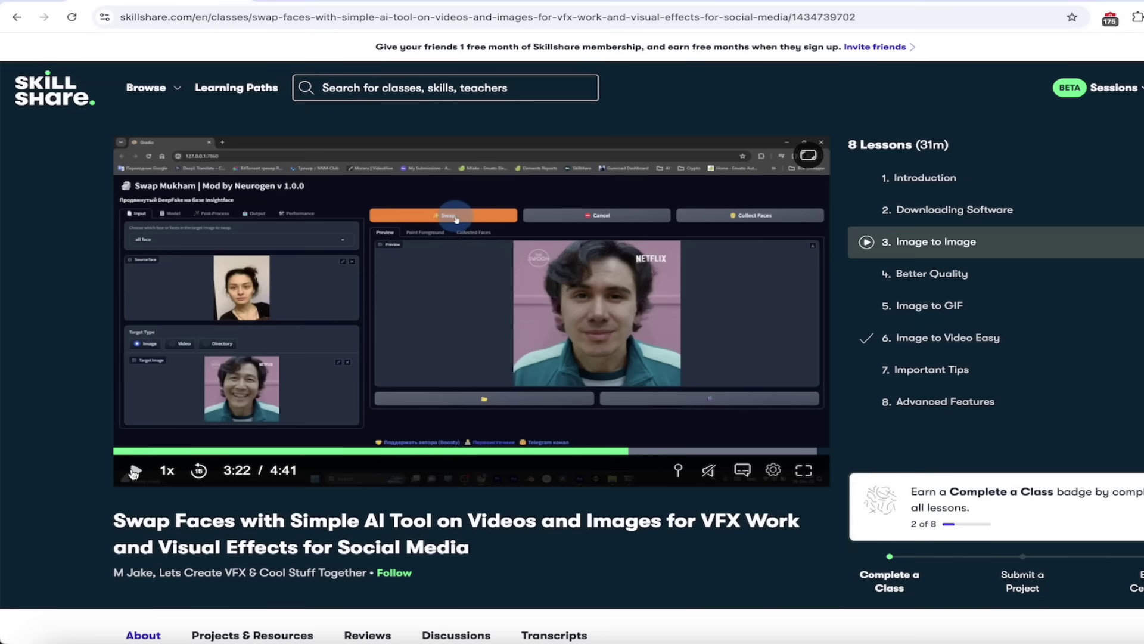
click(134, 473)
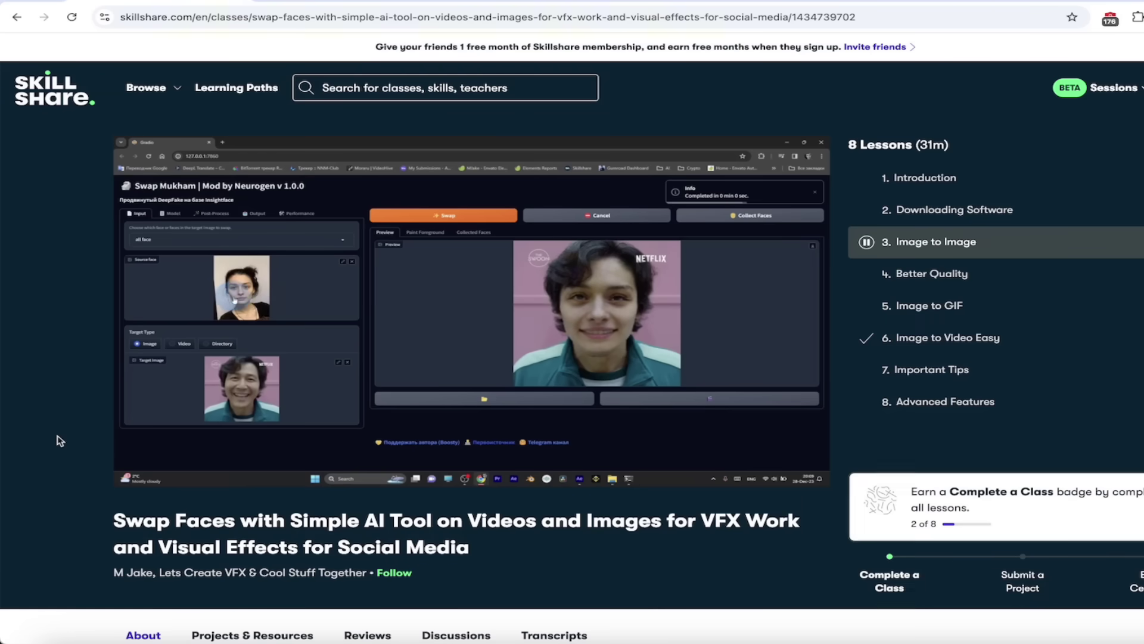
mouse_move(205, 456)
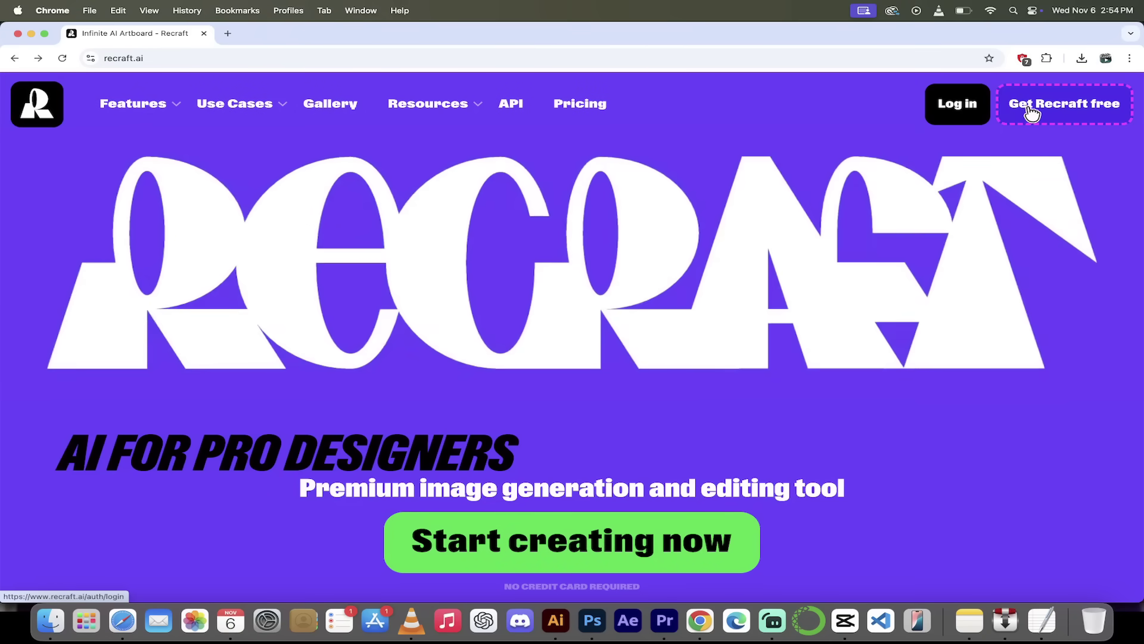
Log in to Recraft using a Google account.
click(974, 112)
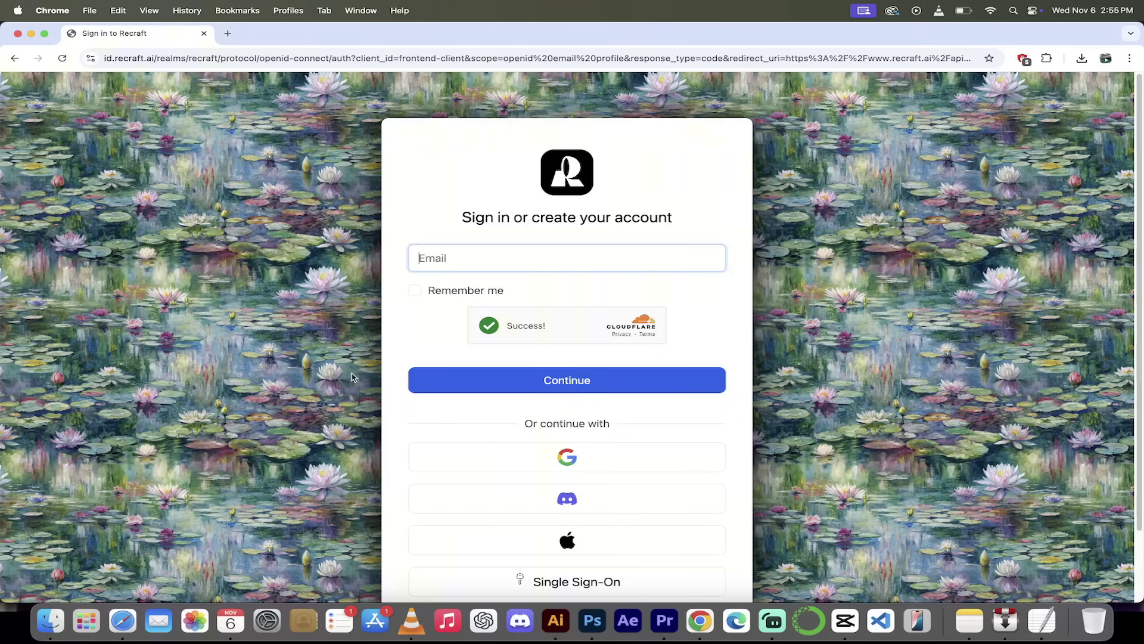
scroll(646, 413, down, 2)
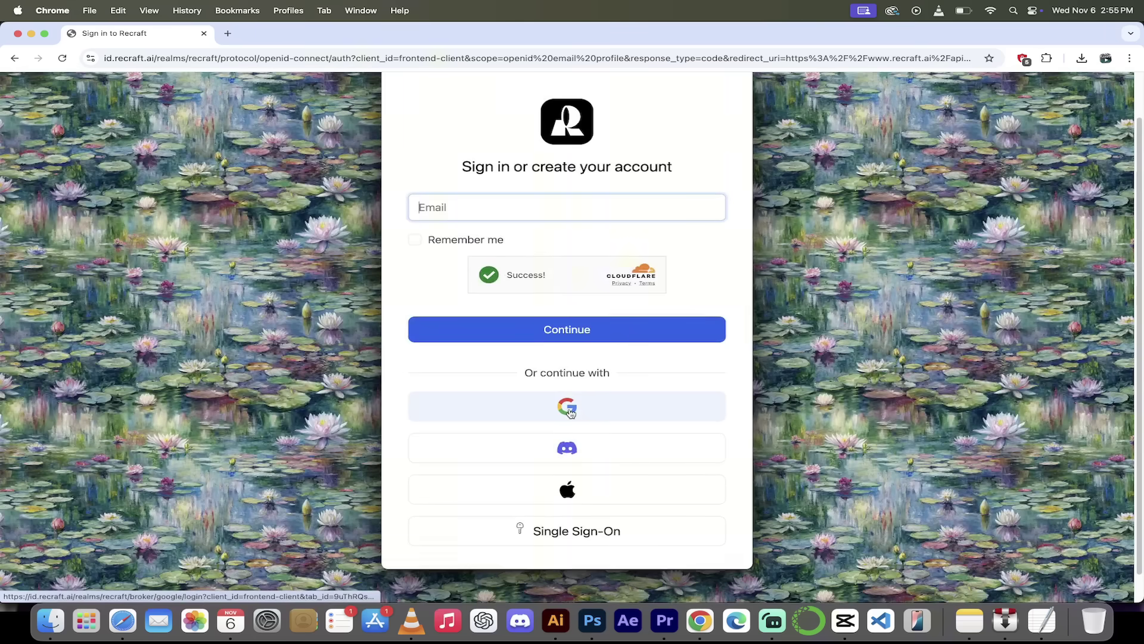
click(570, 412)
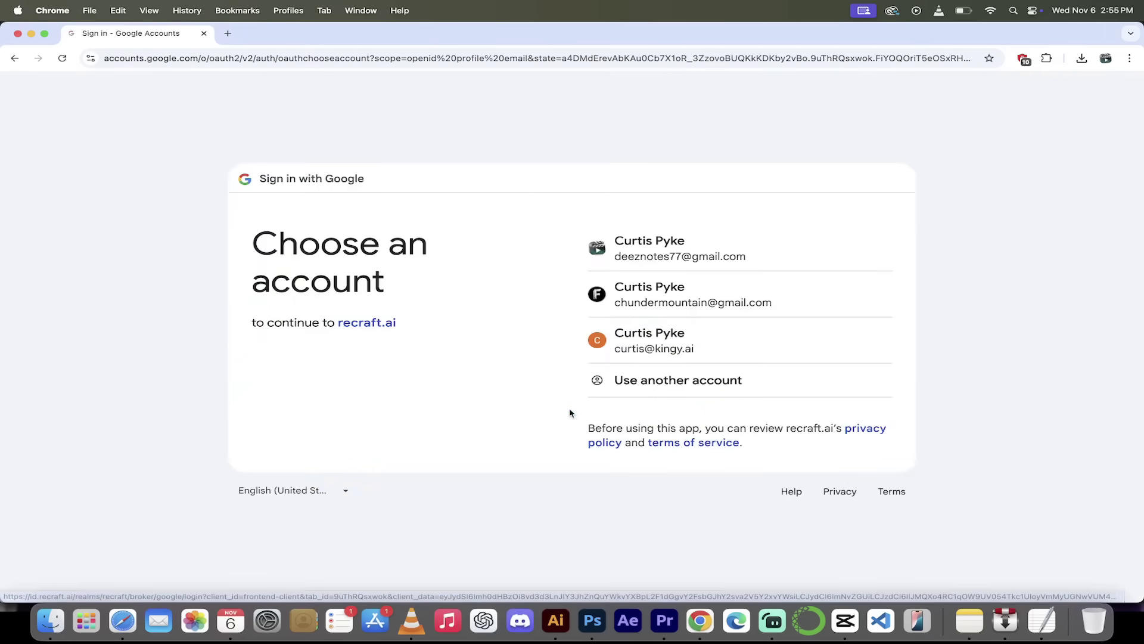
click(639, 347)
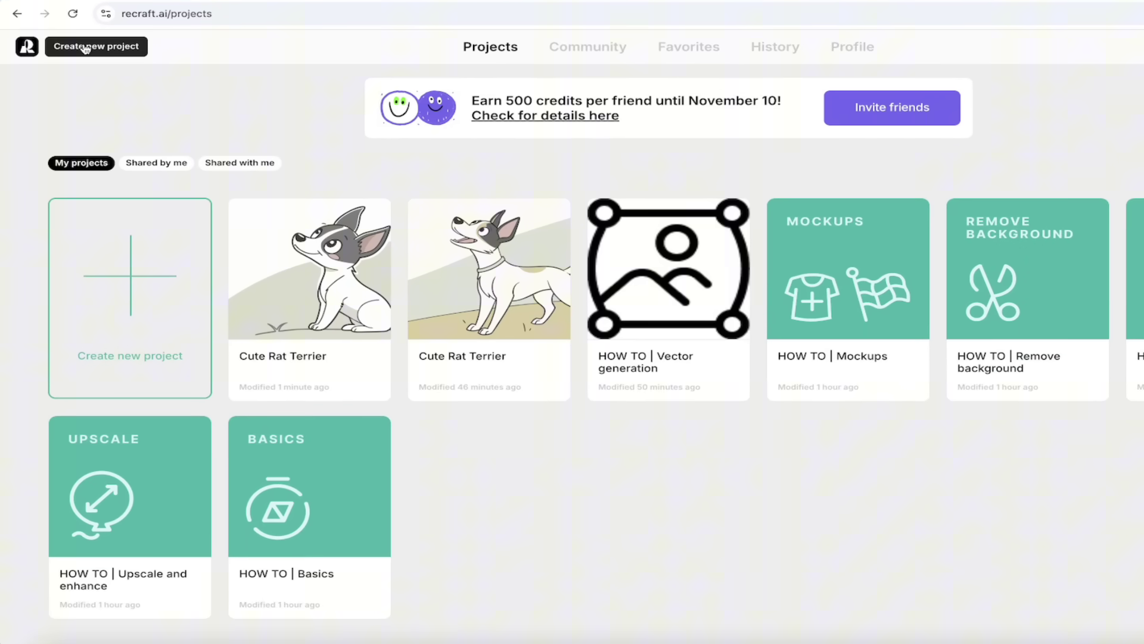
click(85, 49)
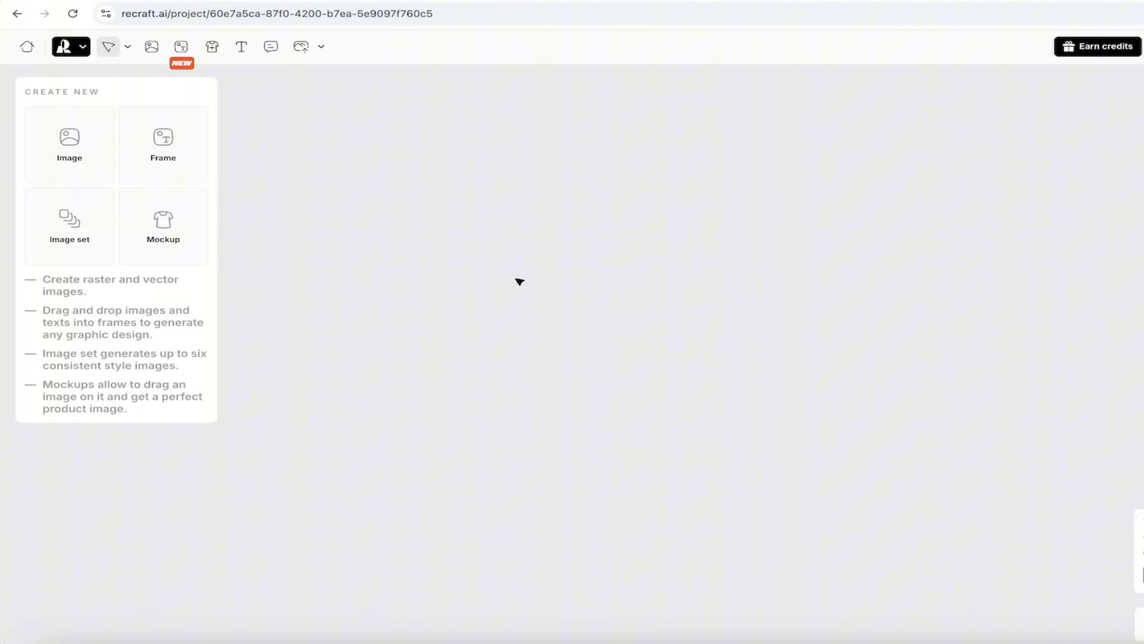
click(52, 143)
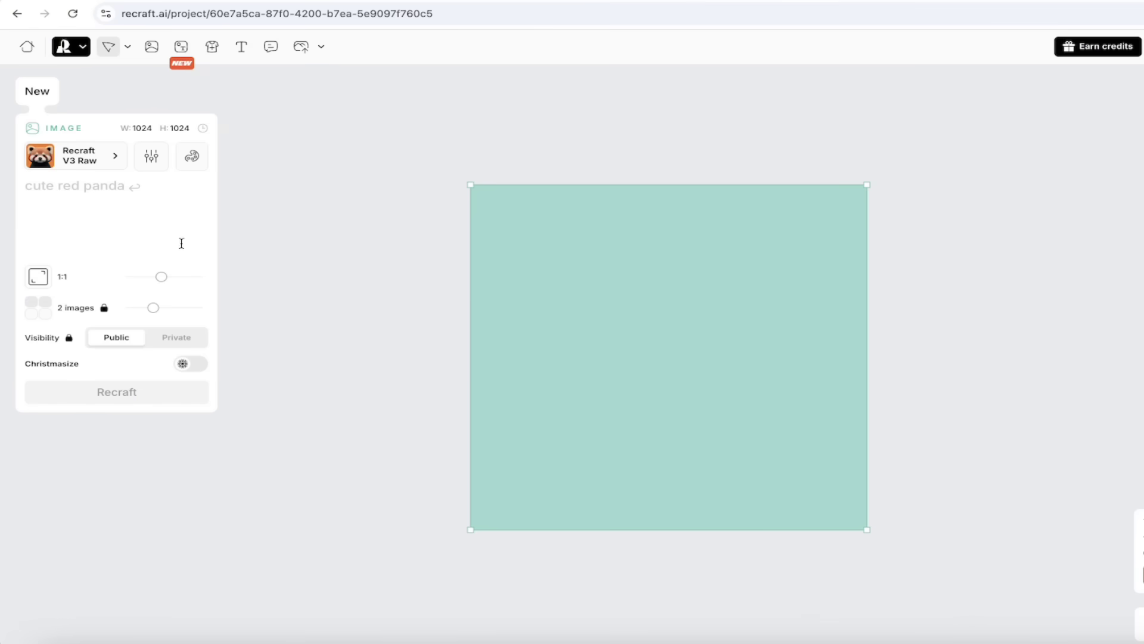
click(107, 205)
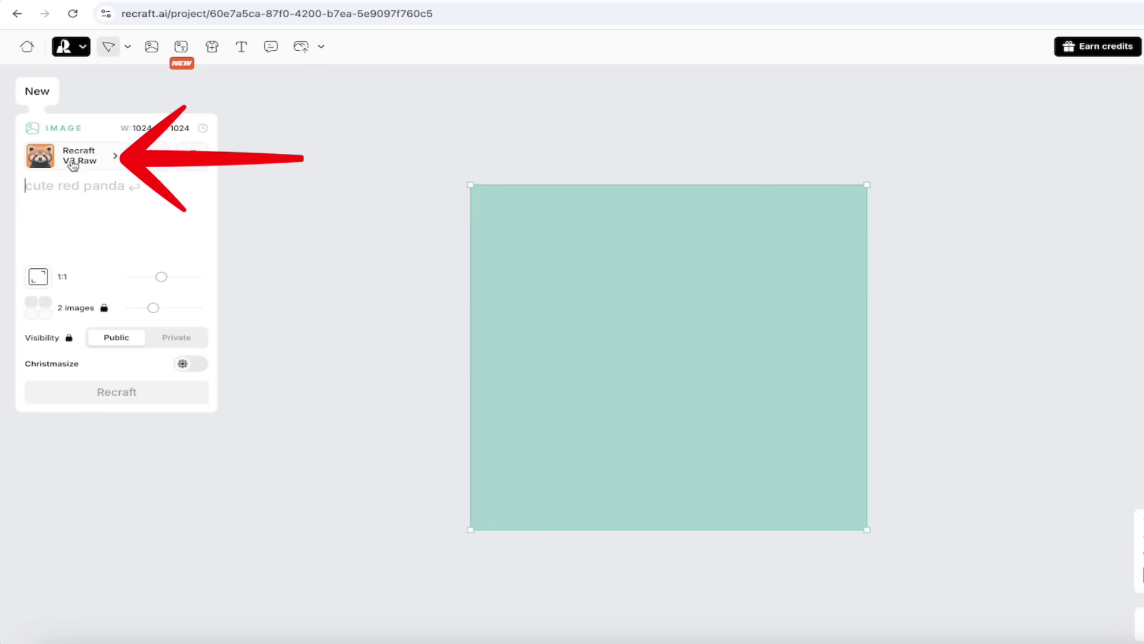
Browse the Recraft V3 style gallery to find the Vector art style.
click(102, 164)
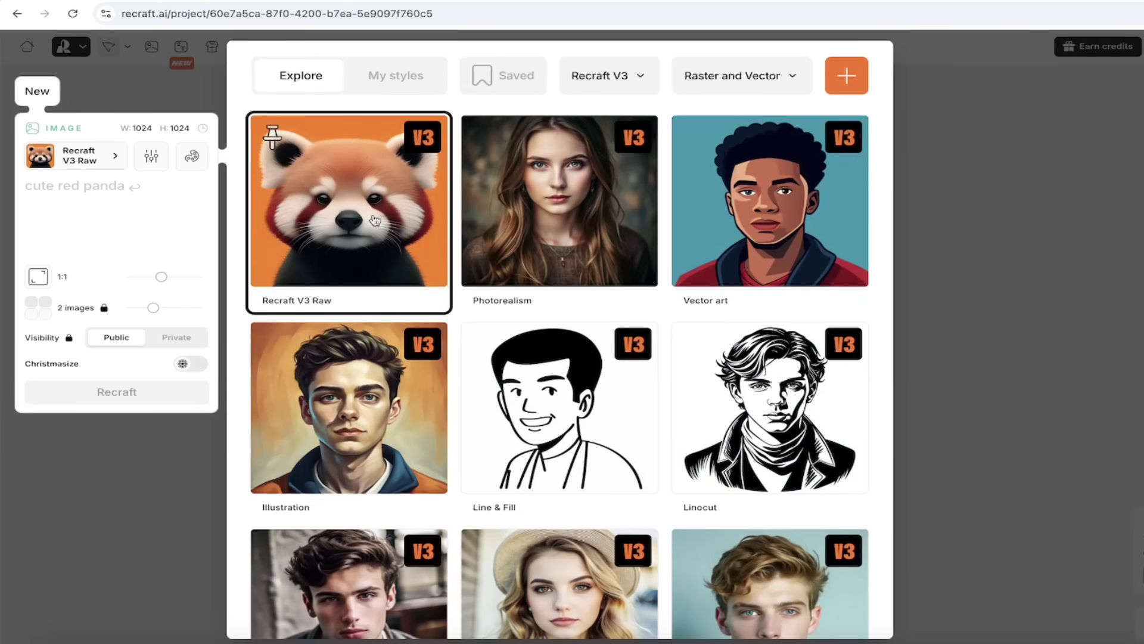
mouse_move(727, 213)
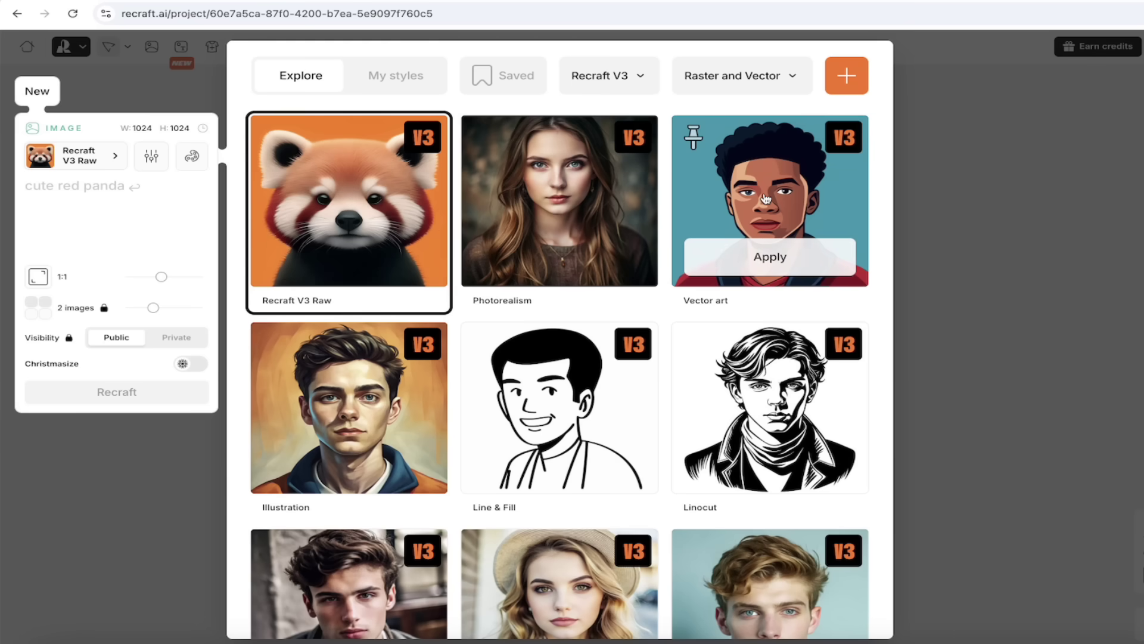
scroll(766, 198, down, 9)
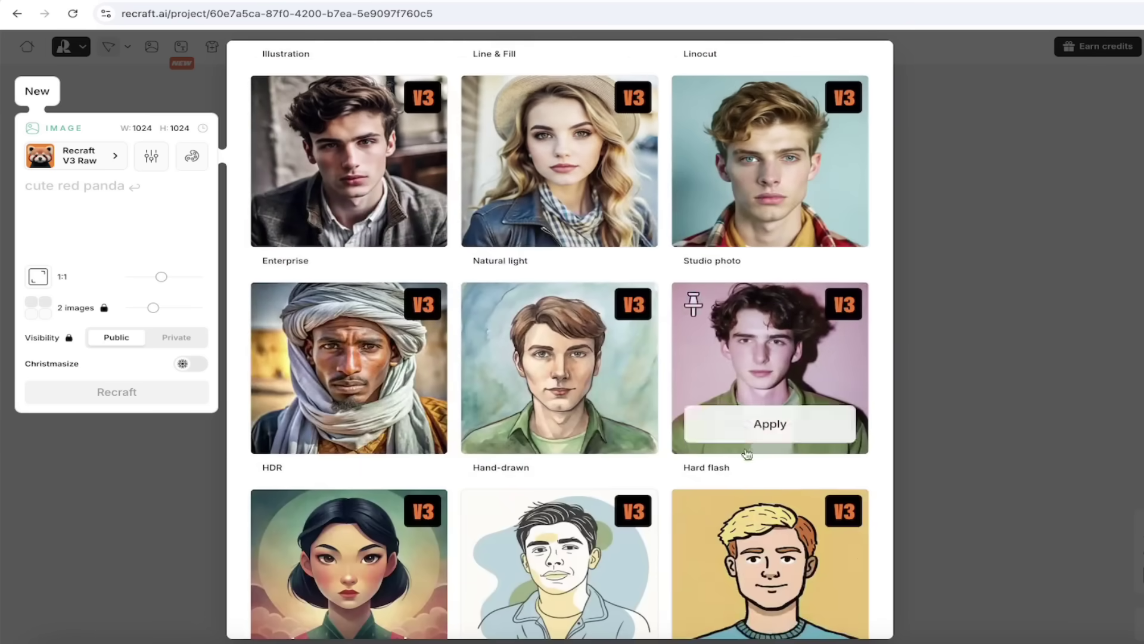
scroll(758, 492, down, 10)
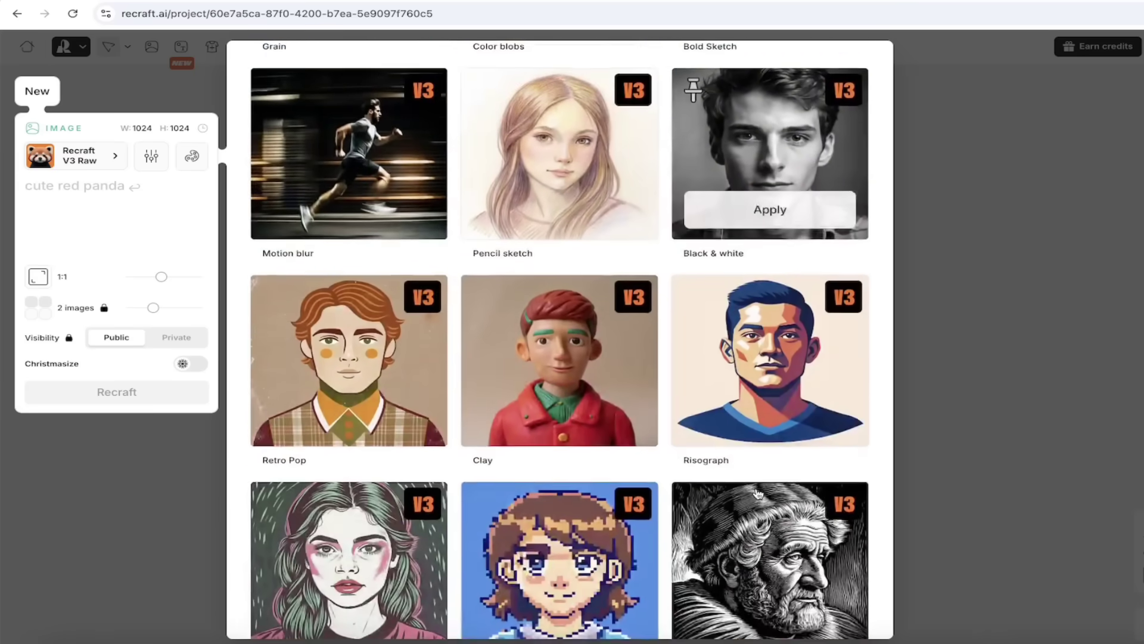
scroll(758, 334, up, 19)
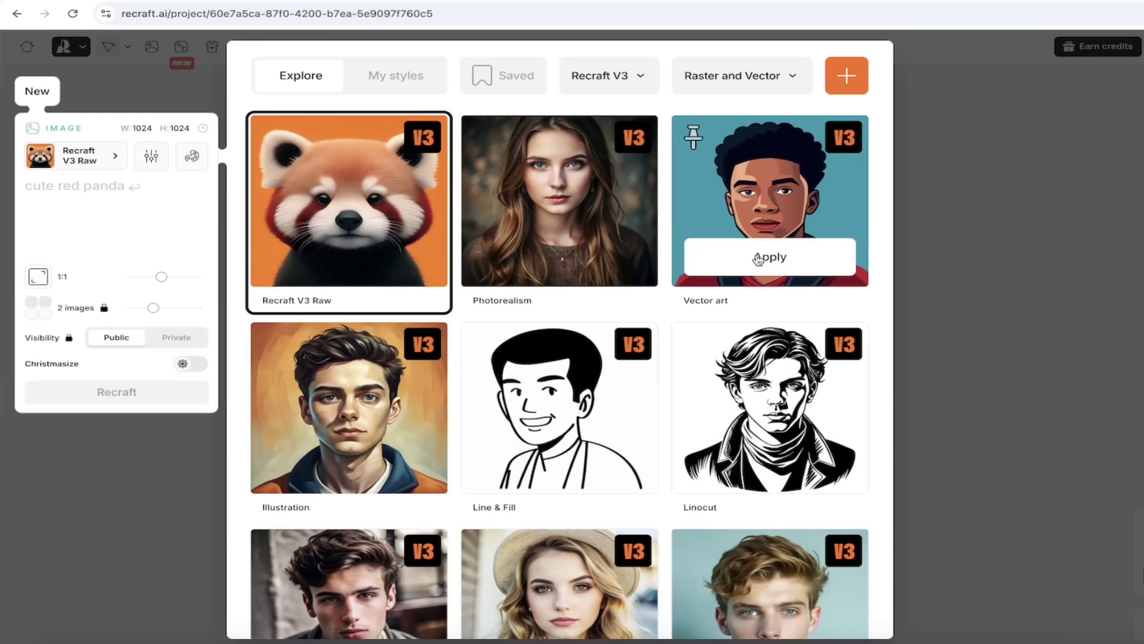
Apply the Vector art style and enter the prompt 'Cute Rat Terrier'.
click(758, 258)
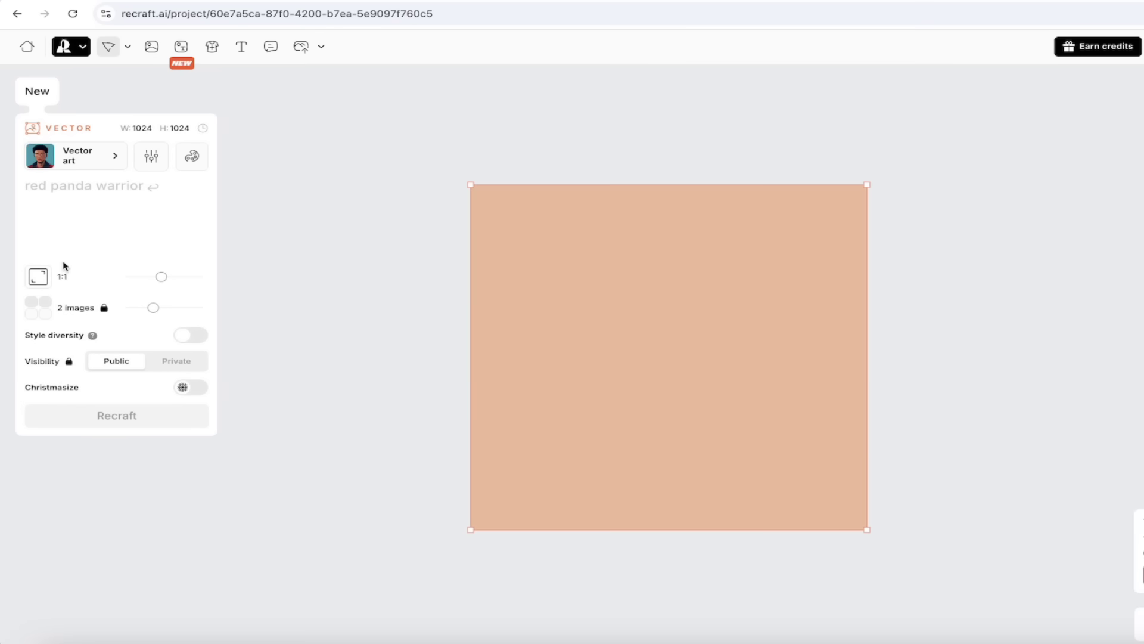
click(84, 206)
text(Cute Rat Teer)
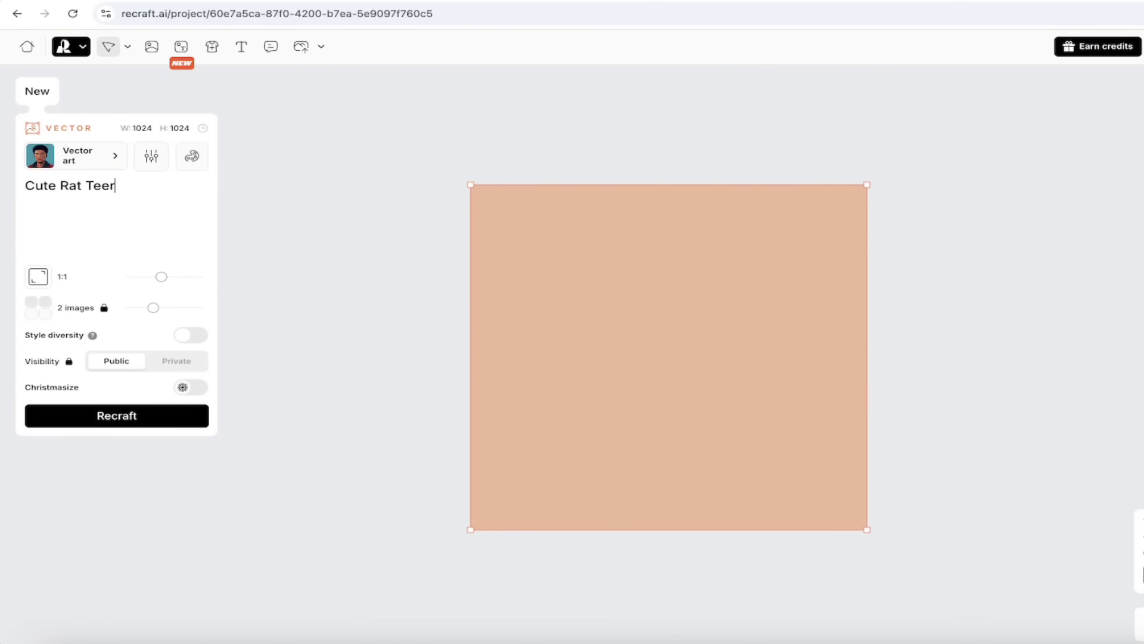
key(BackSpace)
key(BackSpace)
text(rrie)
Set the canvas aspect ratio to 16:9 at 1820 x 1024.
mouse_move(161, 278)
mouse_down()
mouse_move(179, 280)
mouse_move(140, 282)
mouse_up()
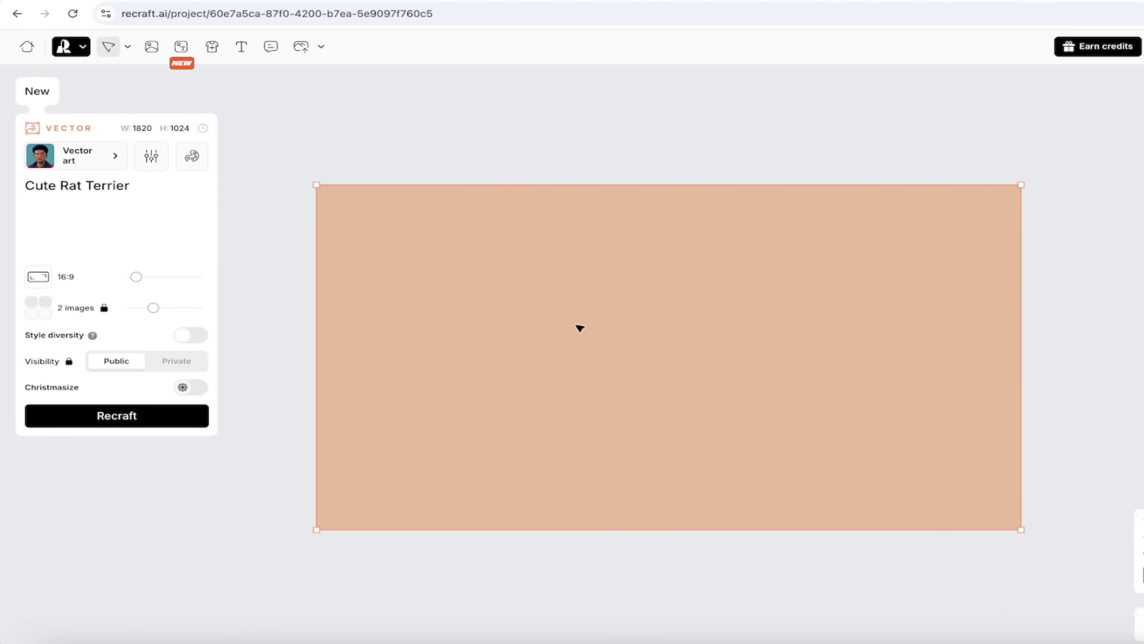
scroll(580, 327, down, 1)
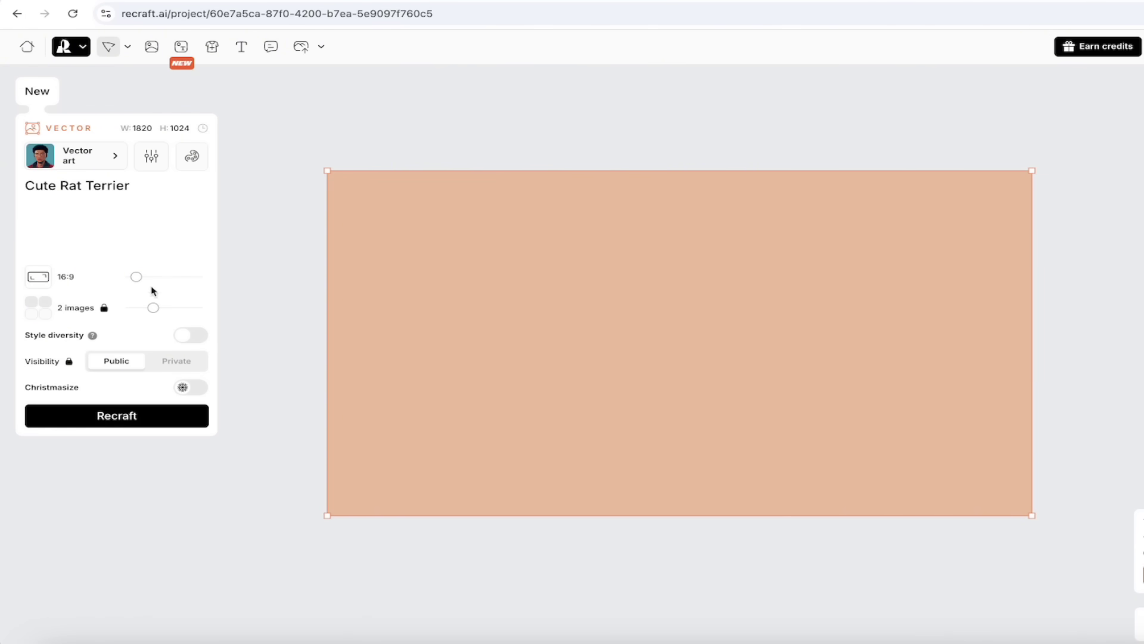
click(154, 156)
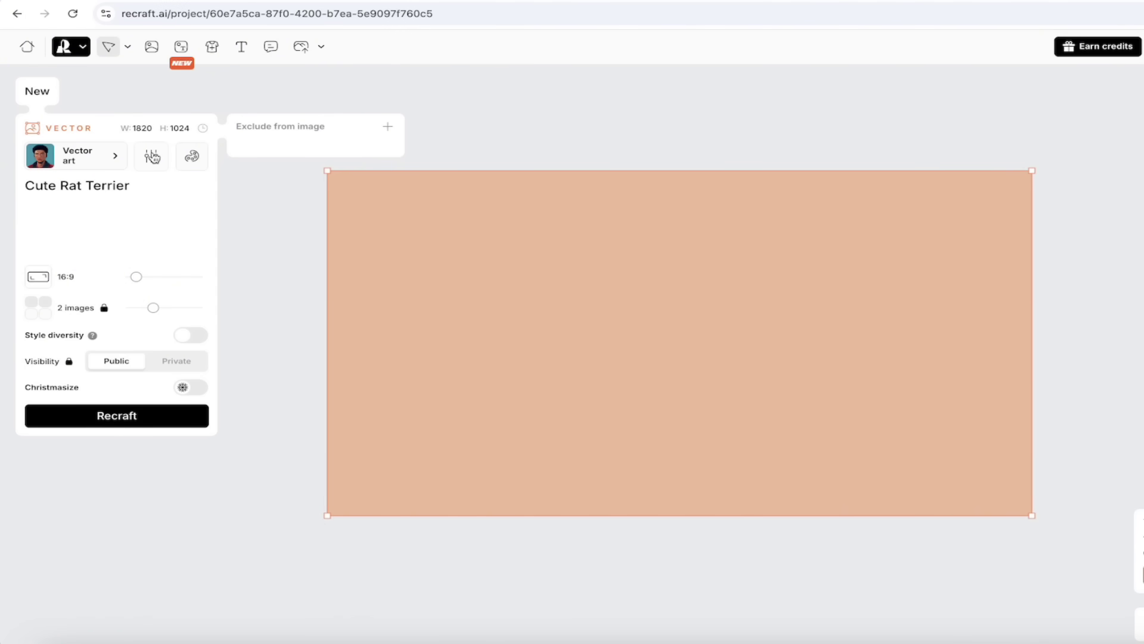
click(190, 159)
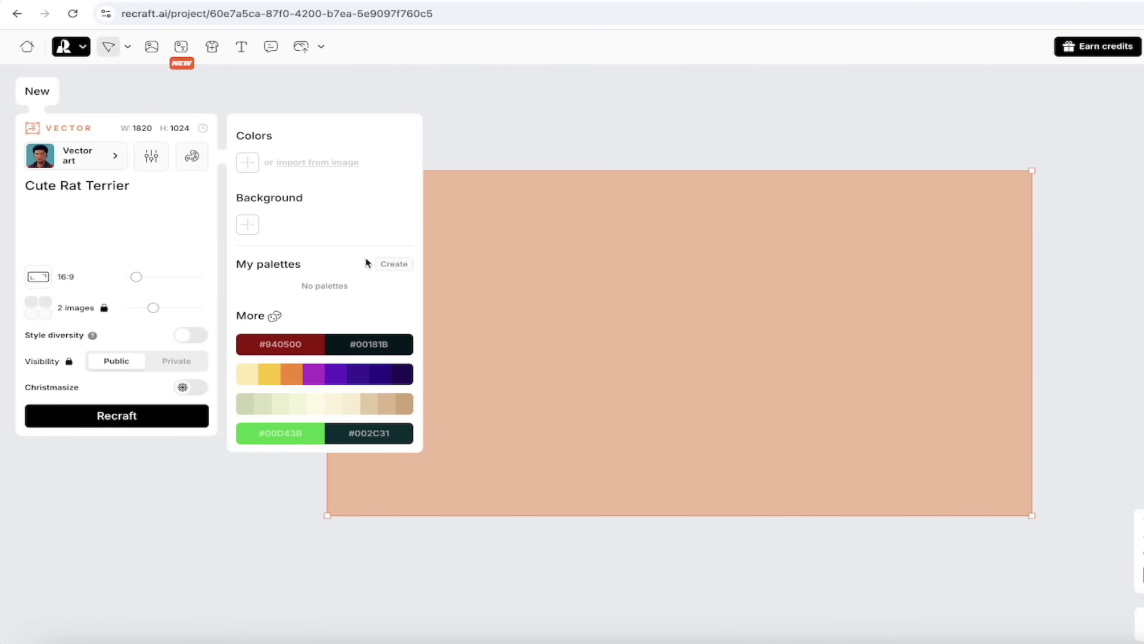
click(172, 186)
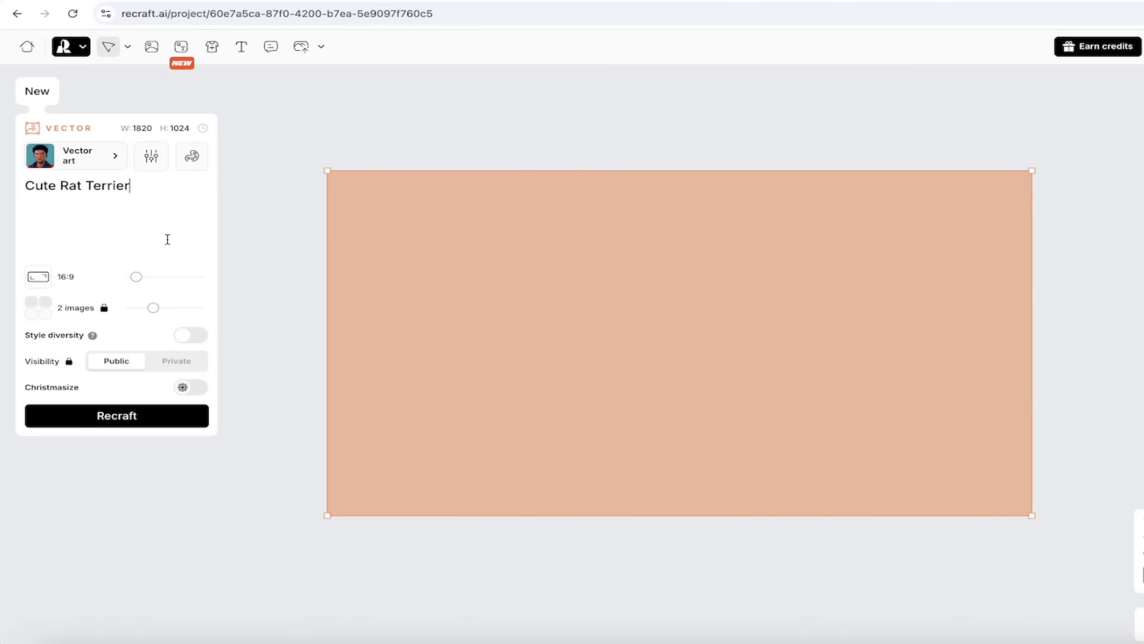
Generate two Cute Rat Terrier vector images and check the remaining credits.
click(106, 417)
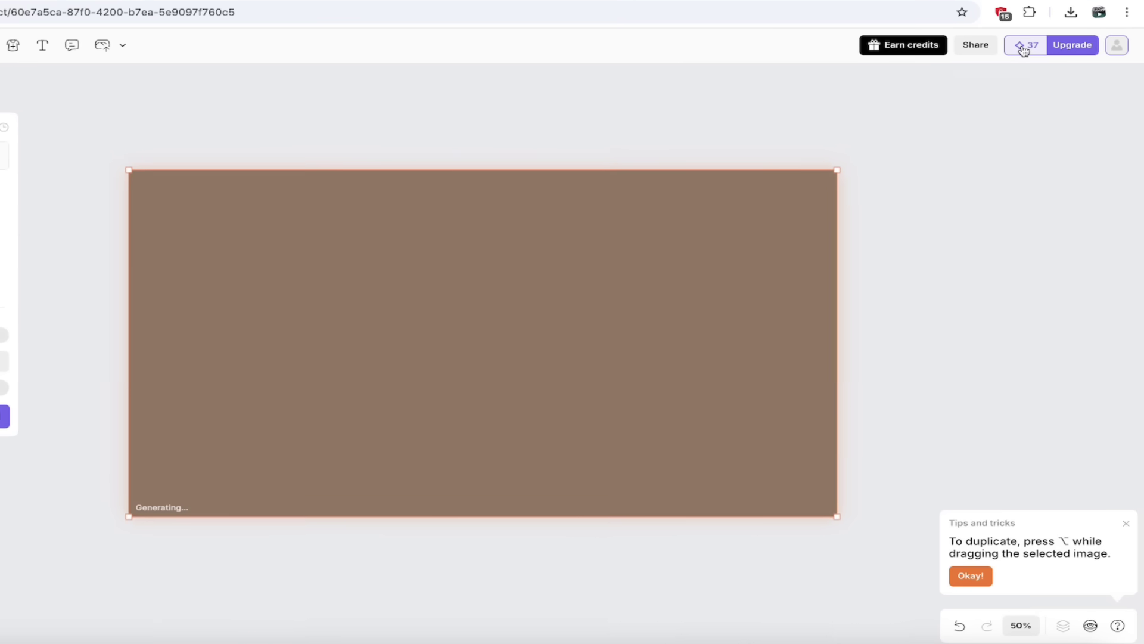
click(1023, 49)
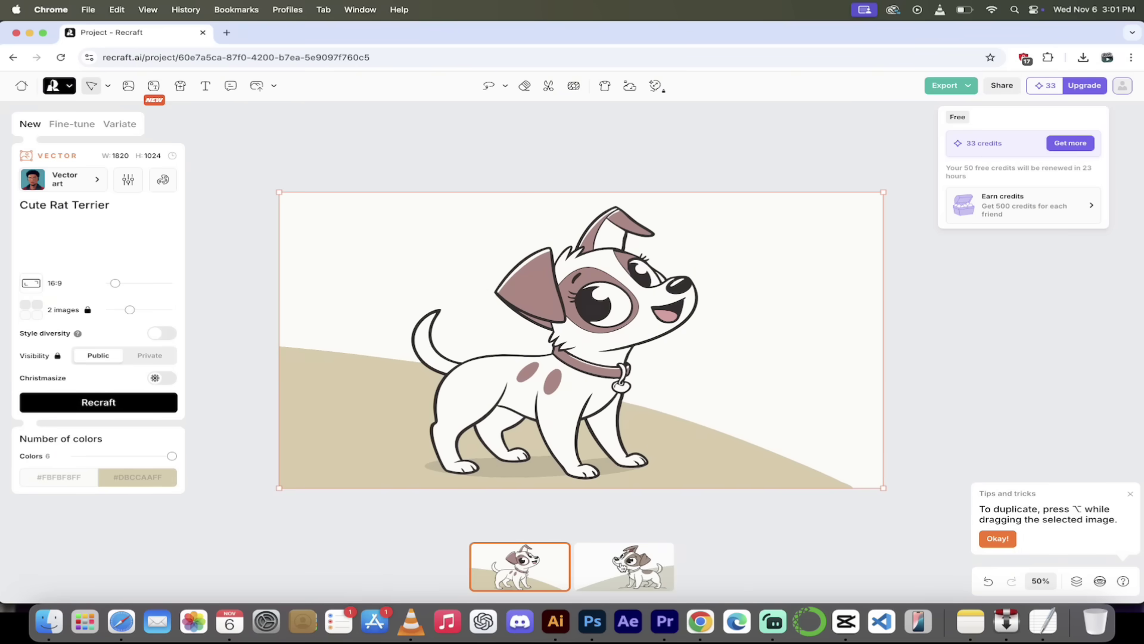
Switch between the two generated terrier variants, ending on the first one.
click(620, 566)
click(518, 568)
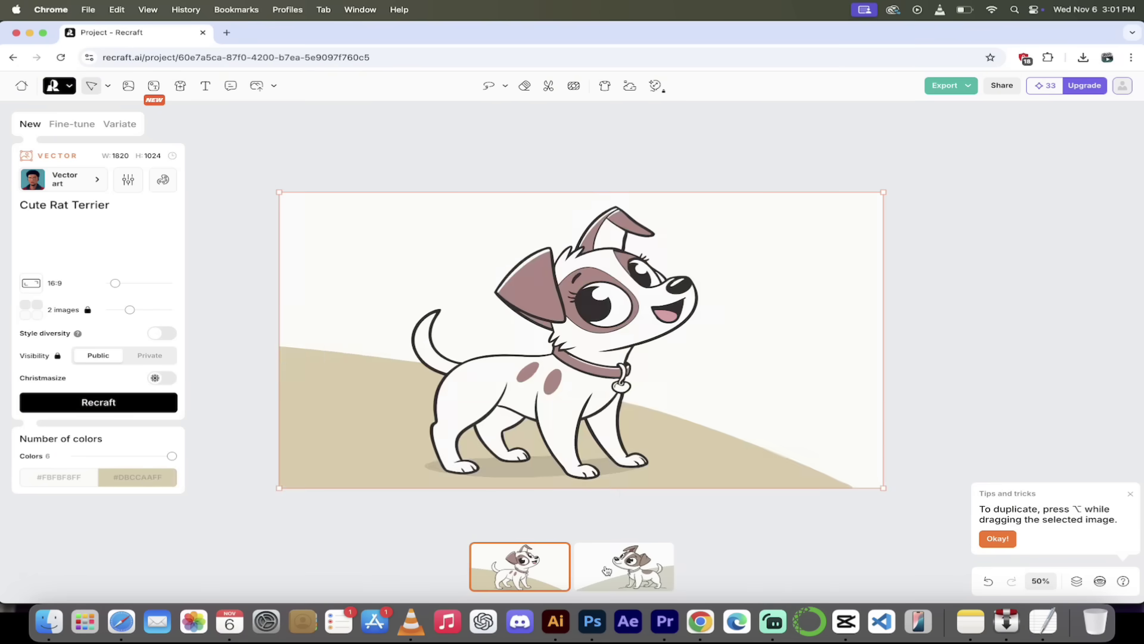
click(606, 570)
click(500, 577)
click(605, 590)
click(529, 589)
Try the coral-and-navy and another preset palette on the terrier's vector colours.
mouse_move(174, 459)
mouse_down()
mouse_move(84, 458)
mouse_move(173, 458)
mouse_up()
click(141, 478)
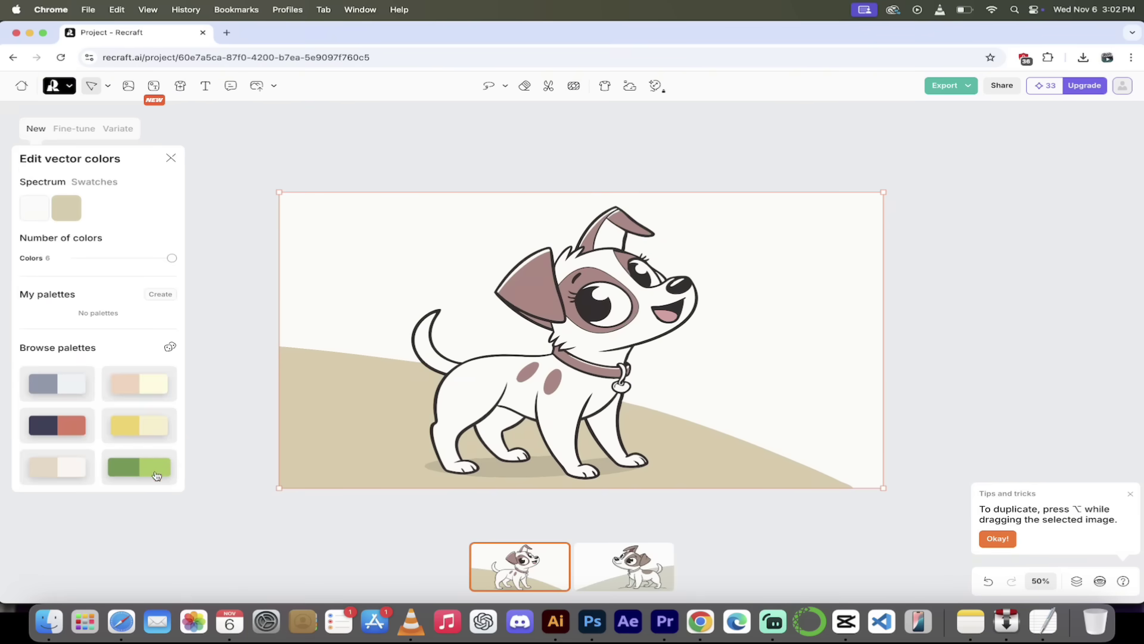
click(69, 430)
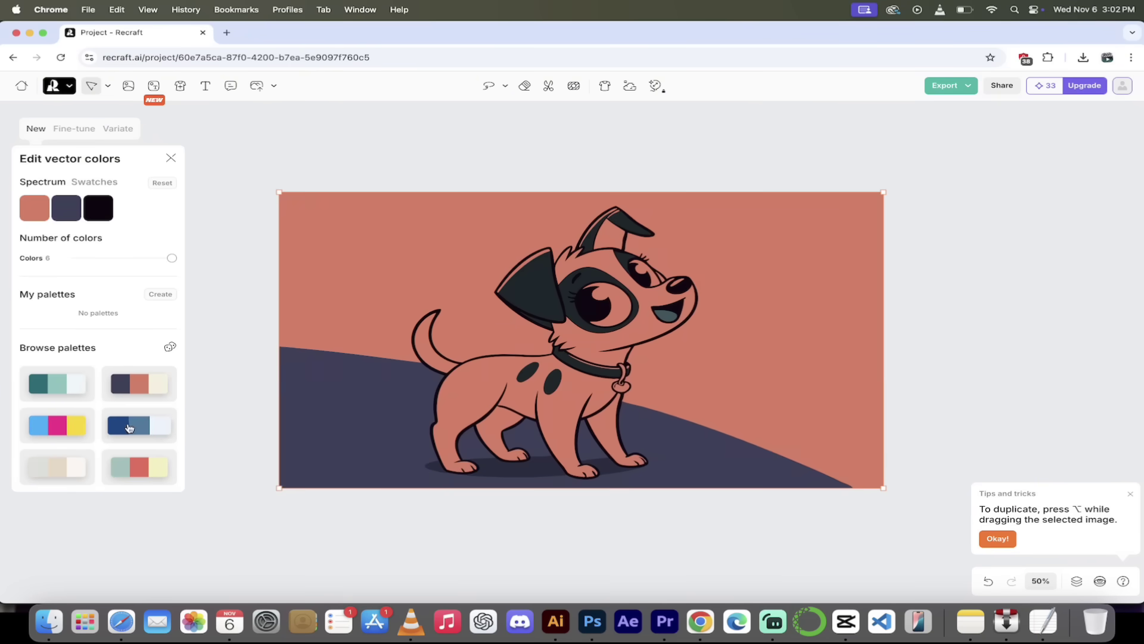
click(90, 383)
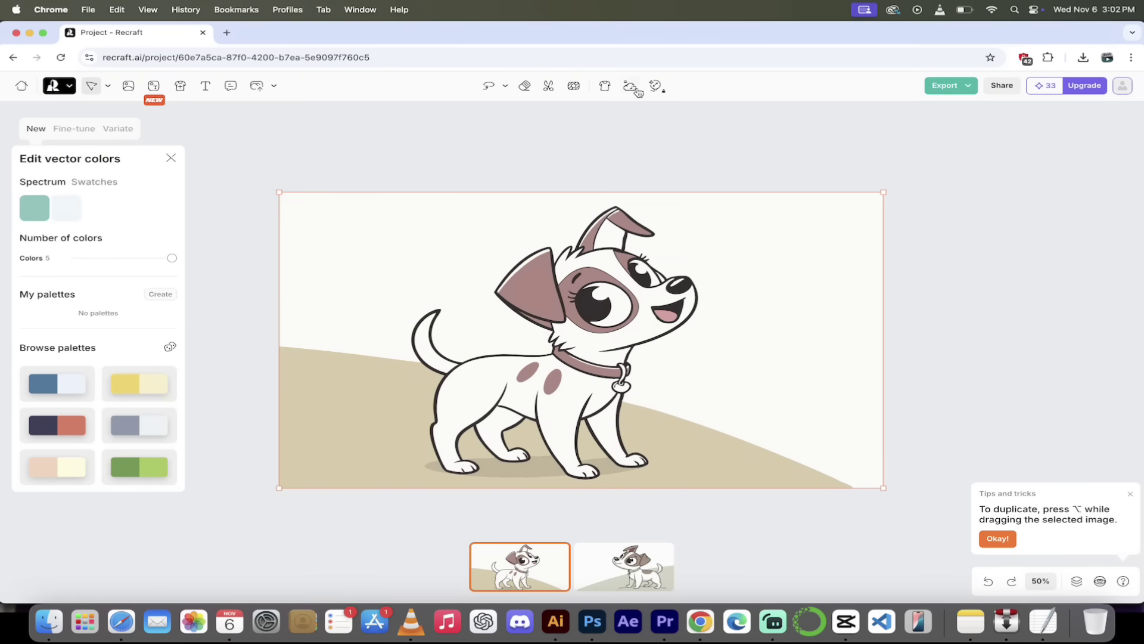
Export the rat terrier image as SVG, downloading cute-rat-terrier (1).svg (33.2 KB).
click(968, 86)
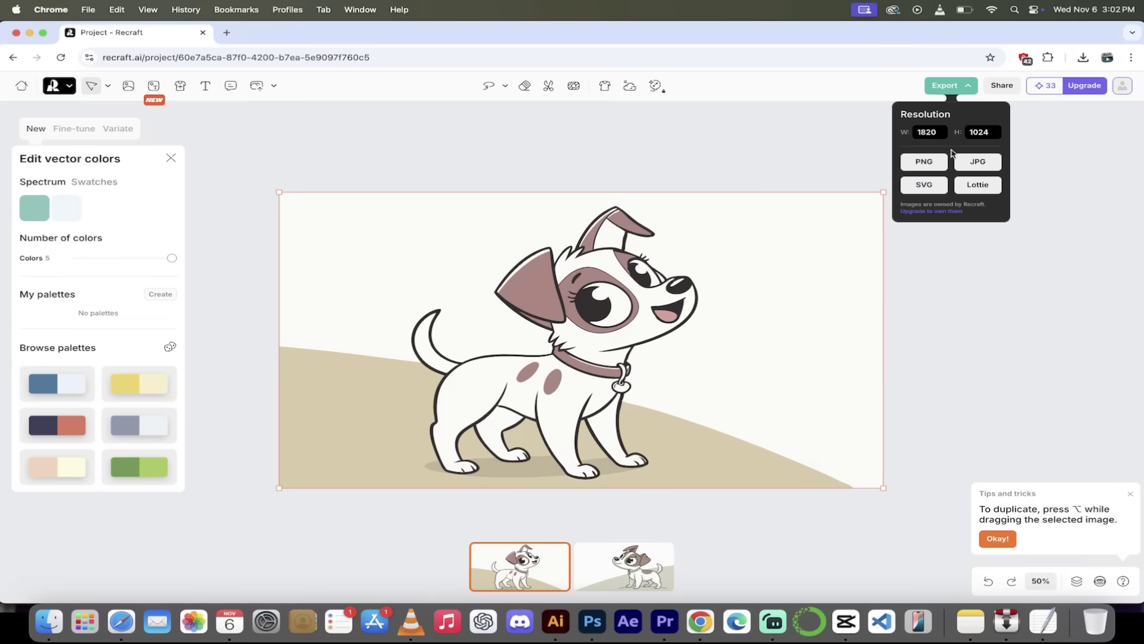
click(913, 186)
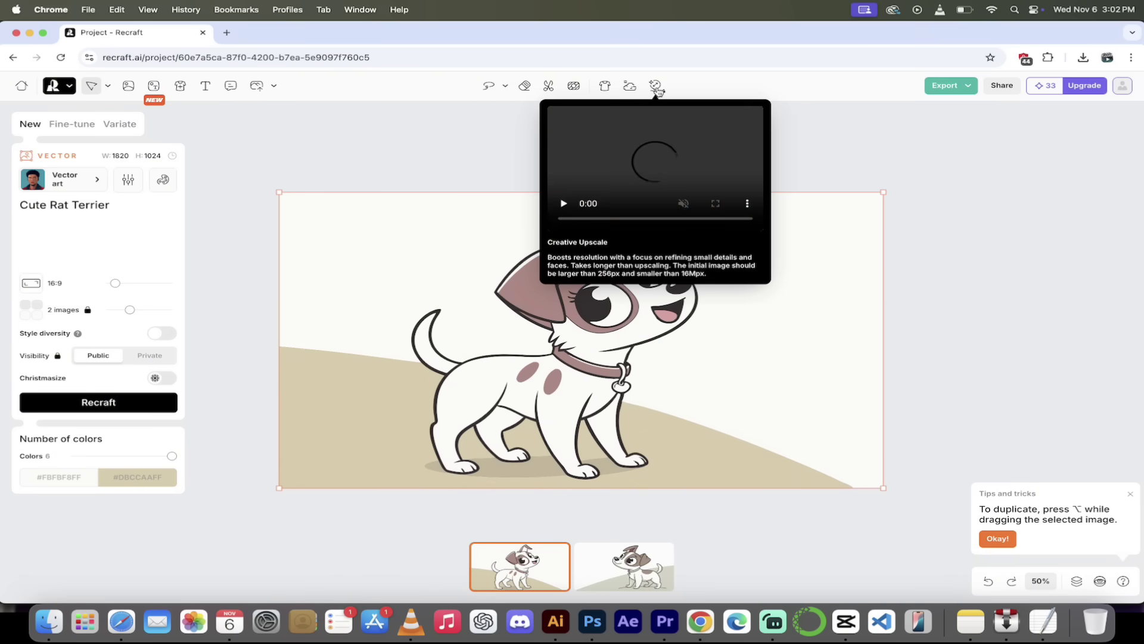
click(969, 88)
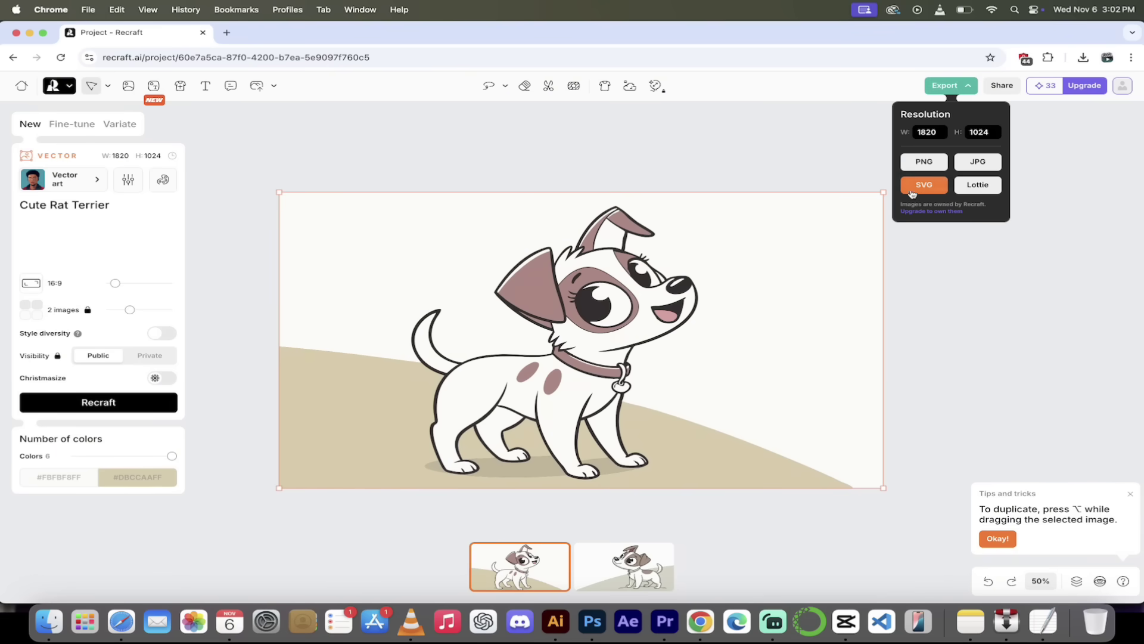
click(931, 187)
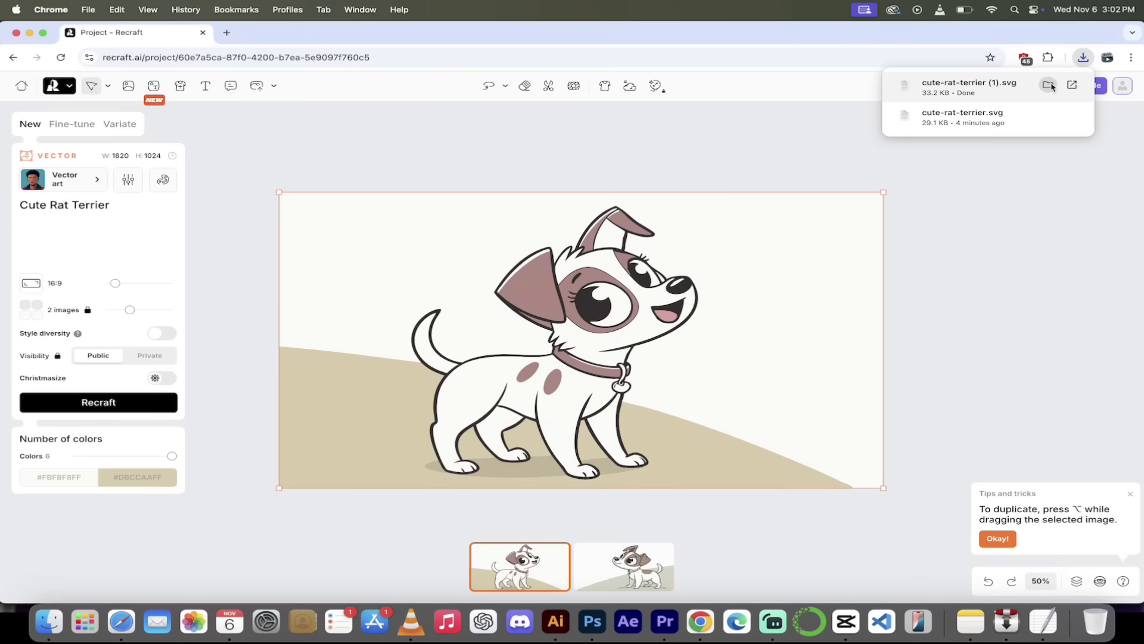
Reveal cute-rat-terrier (1).svg in Downloads and open it with Adobe Illustrator 2025.
click(1048, 86)
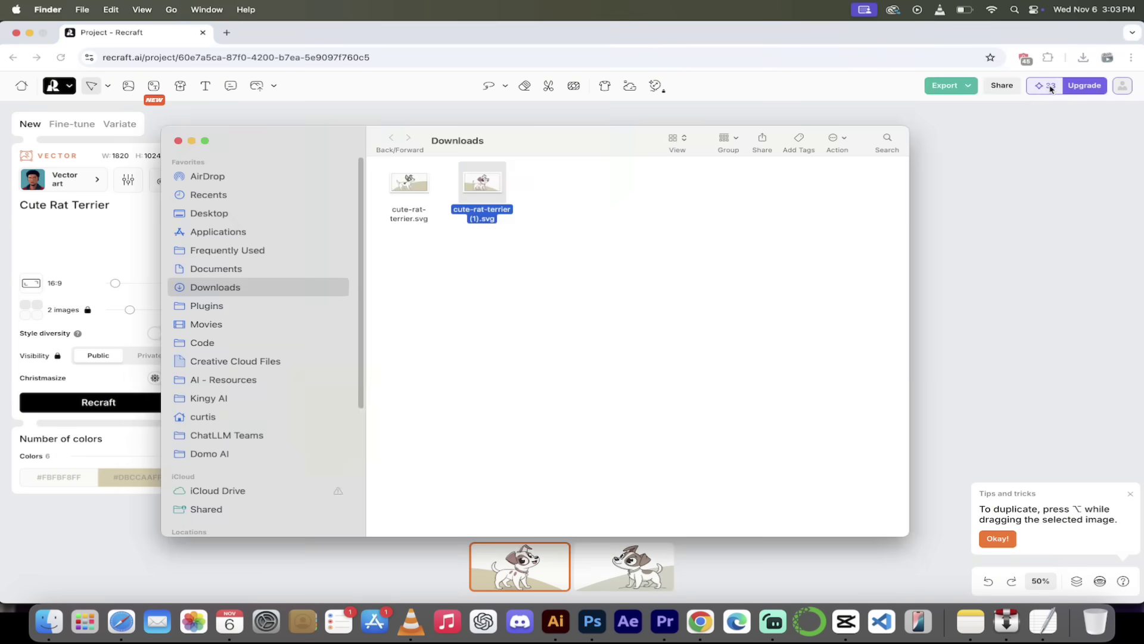
click(477, 209)
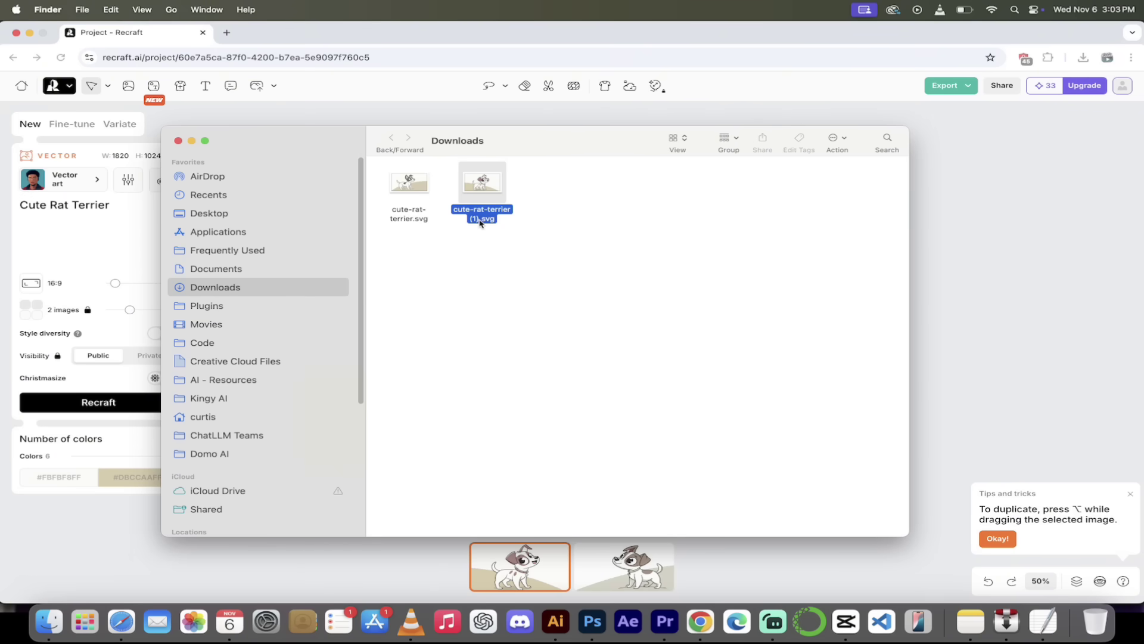
right_click(484, 215)
mouse_move(527, 239)
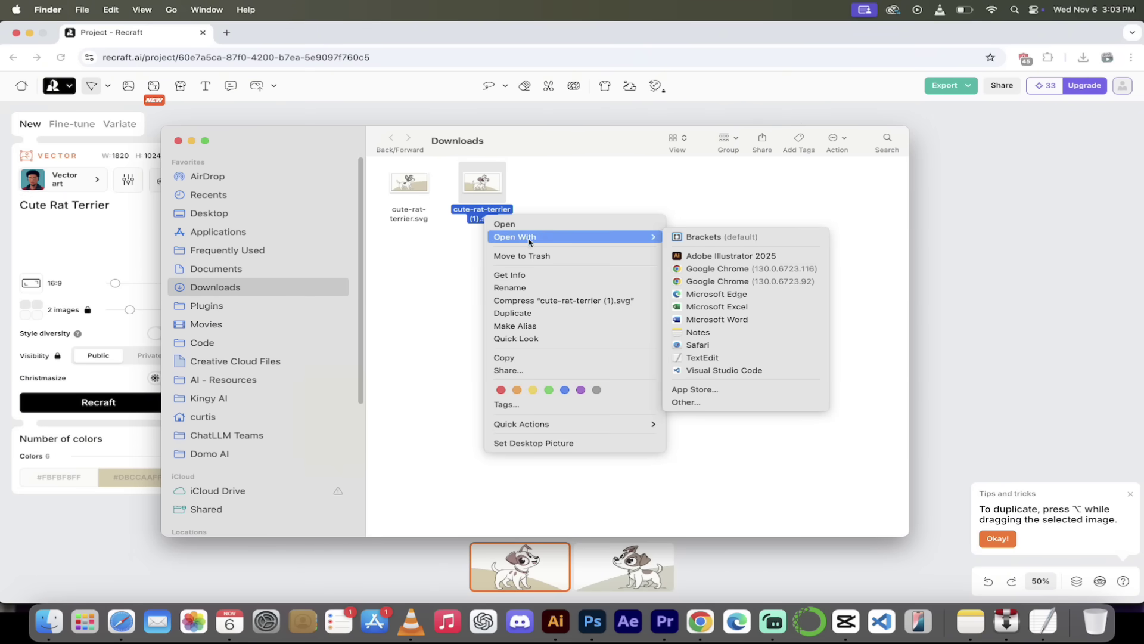
click(763, 255)
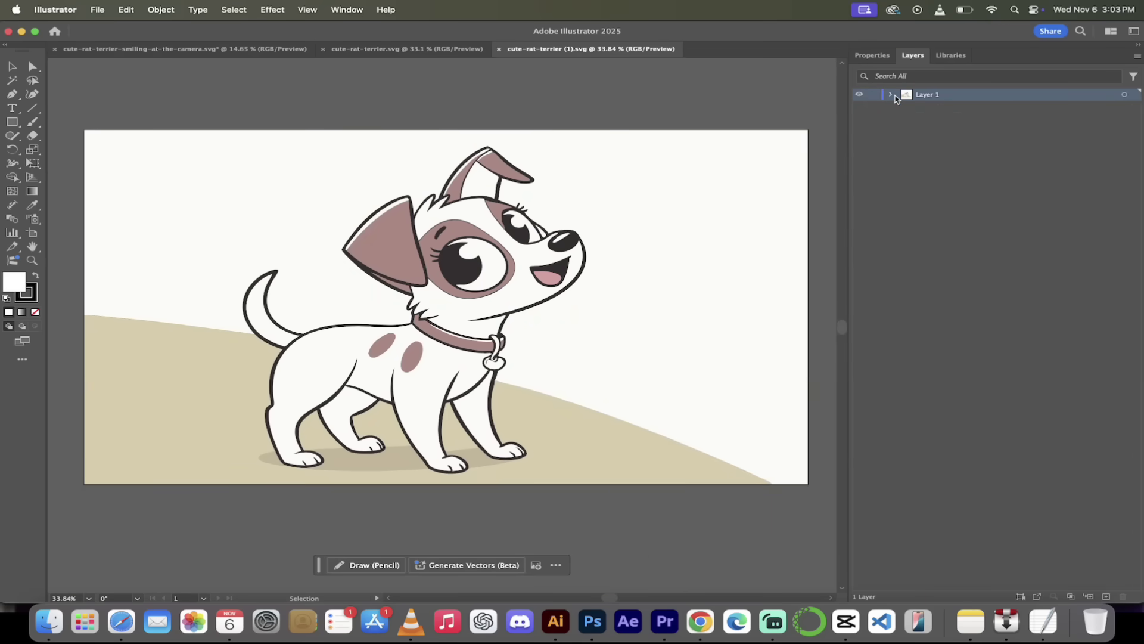
Expand Layer 1 in the Layers panel to list the terrier's separate paths.
click(892, 95)
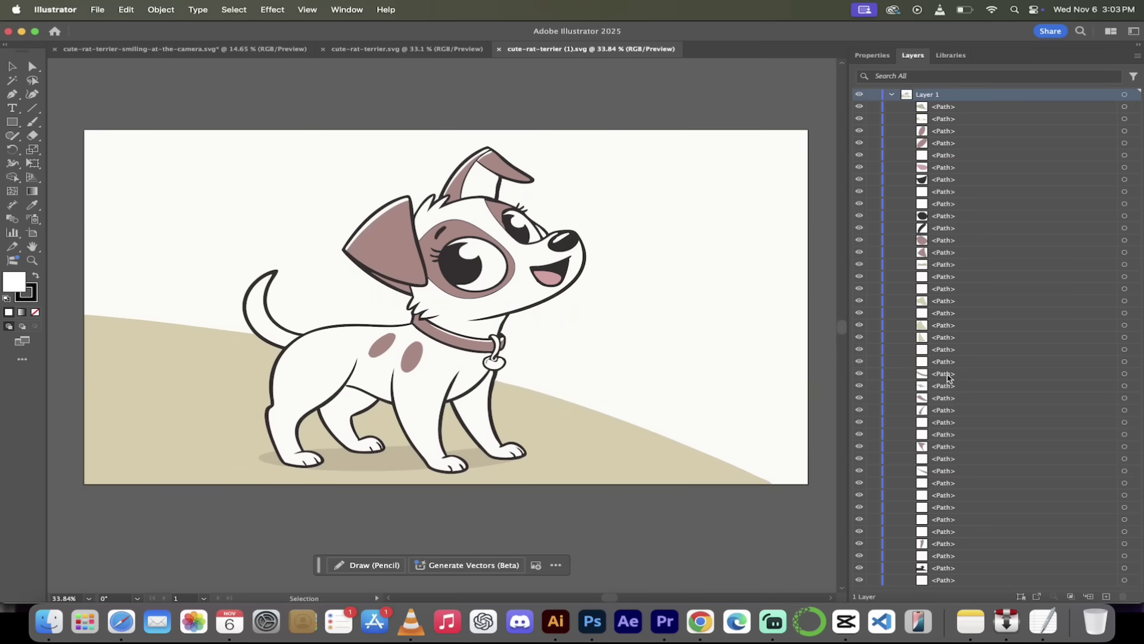